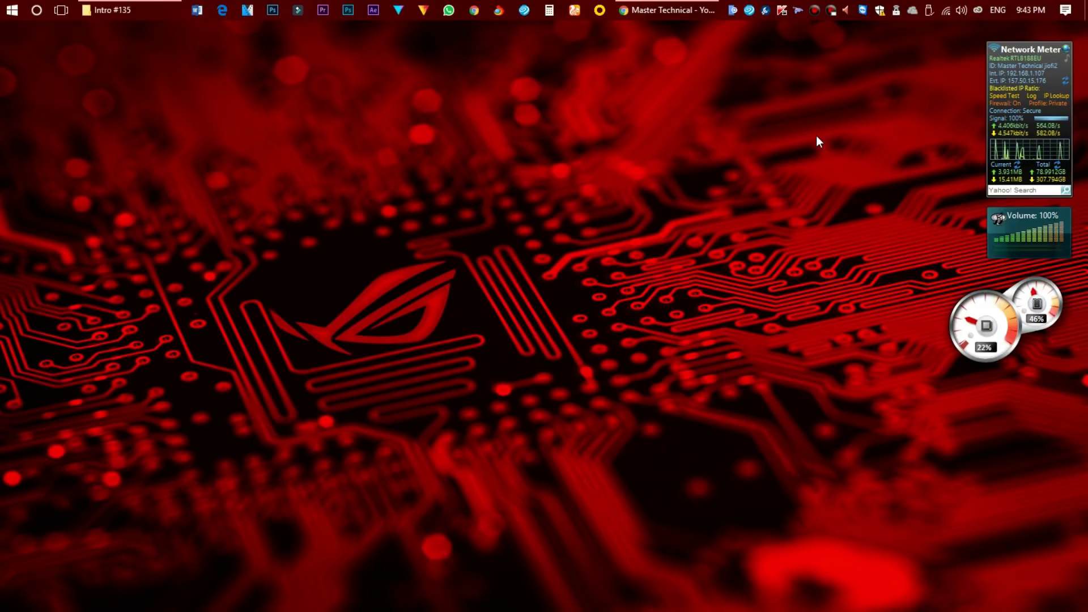
- Back on the Master Technical channel, subscribe and turn on the notification bell
left_click(698, 11)
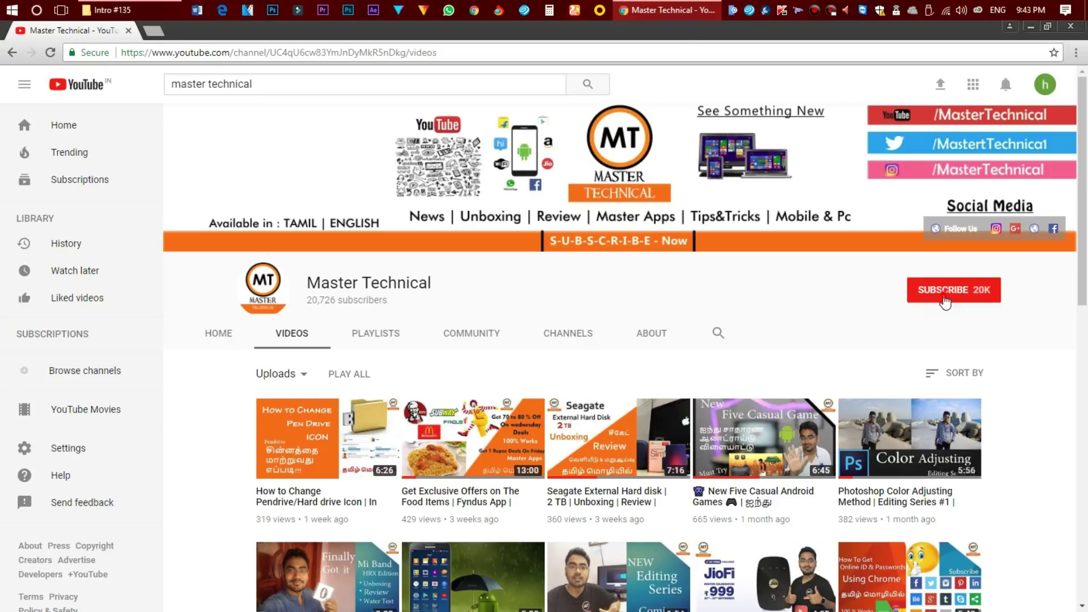
left_click(945, 300)
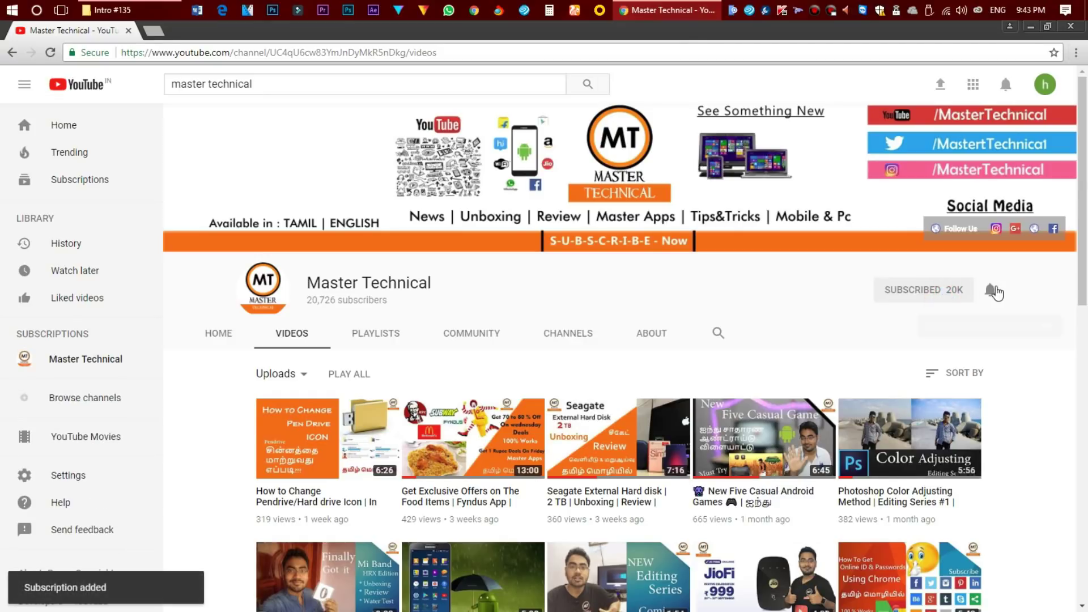
left_click(993, 291)
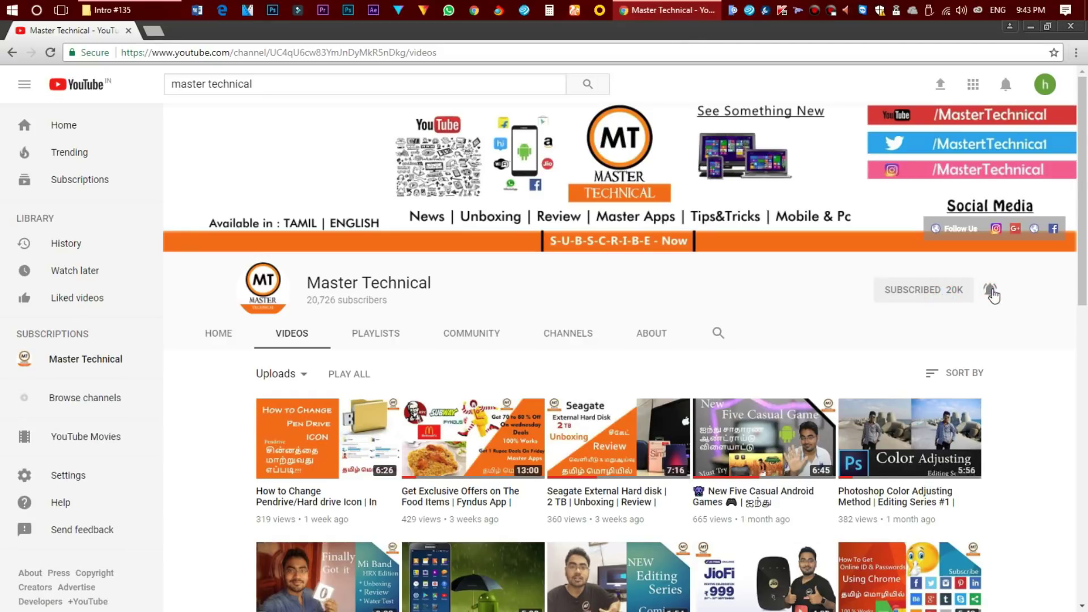
- Minimize and restore the browser, then select the 'master technical' search text
left_click(1031, 26)
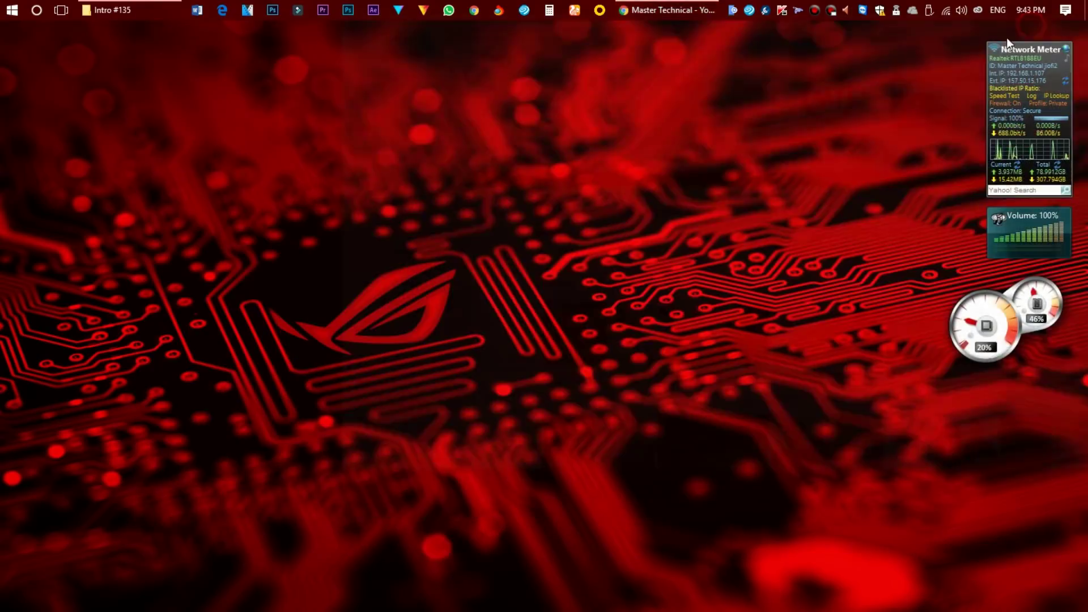
left_click(659, 12)
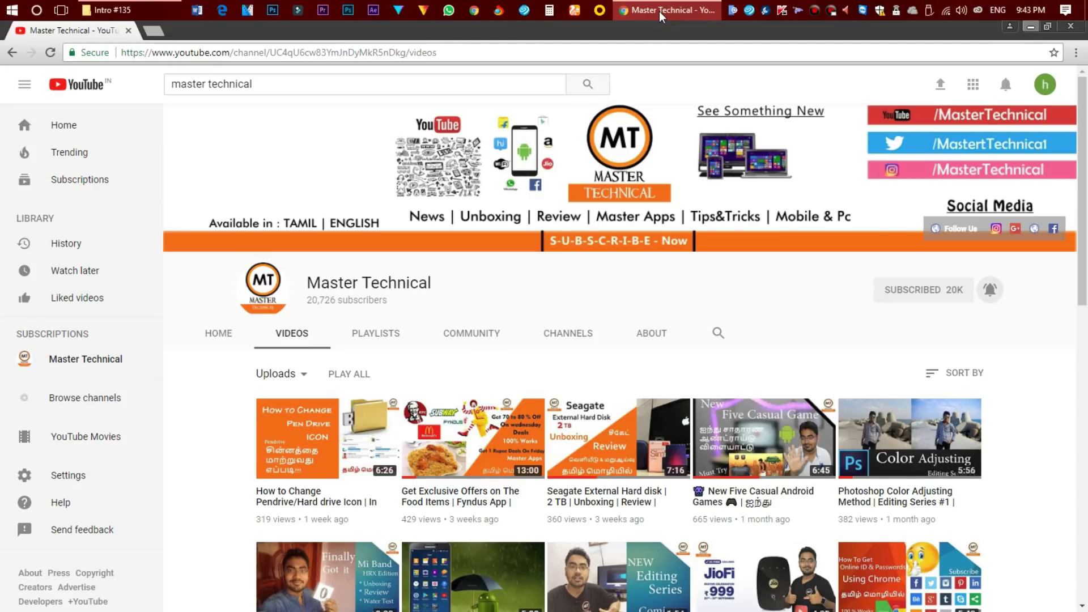
double_click(262, 84)
left_click_drag(170, 91, 191, 91)
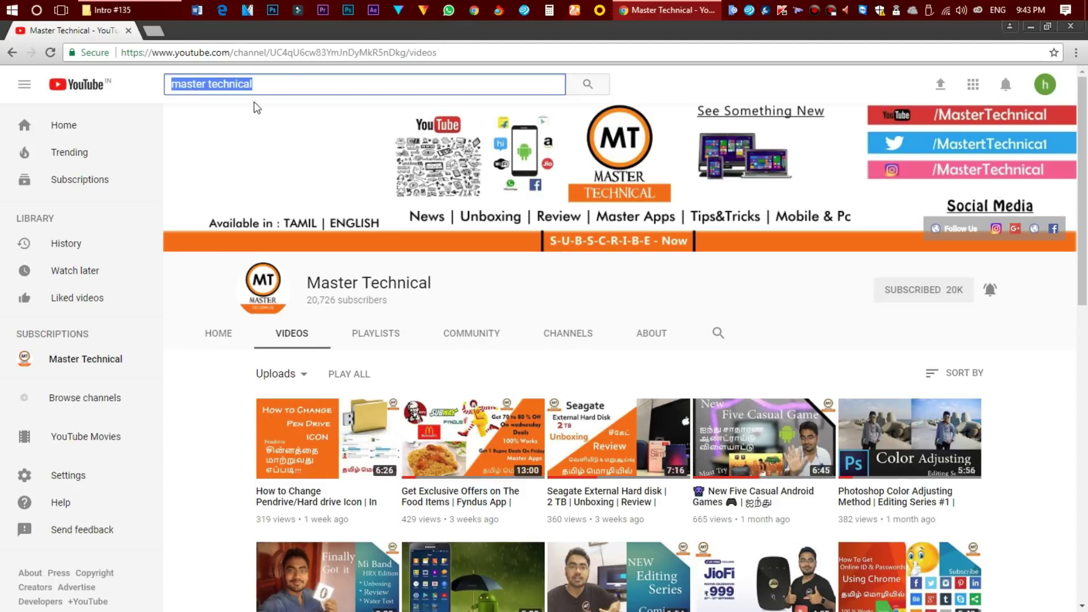
- Search YouTube for 'sony vegas templates'
type("sony")
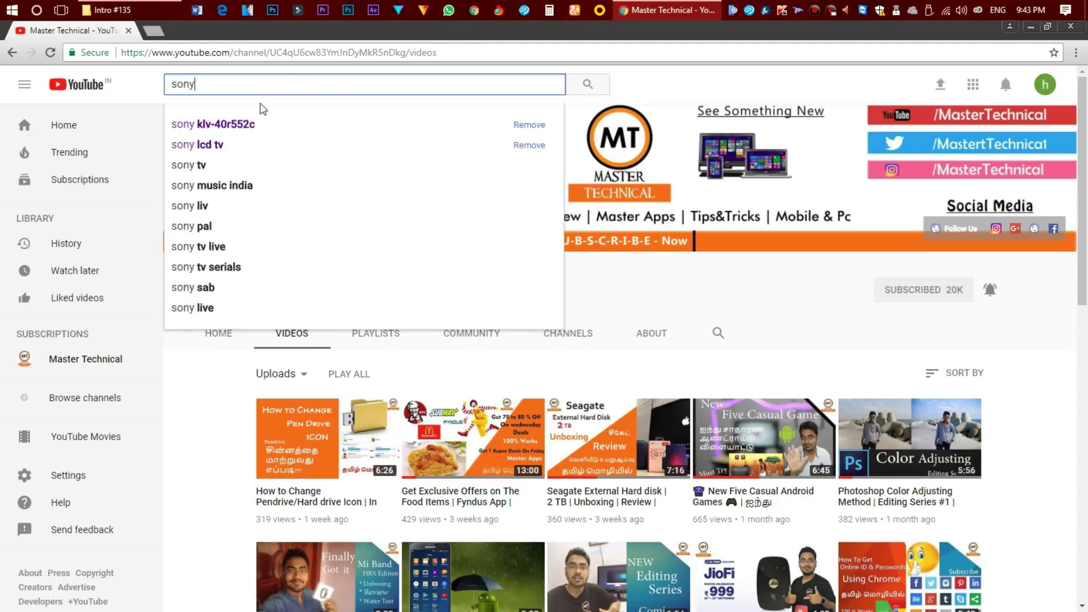
type(" v")
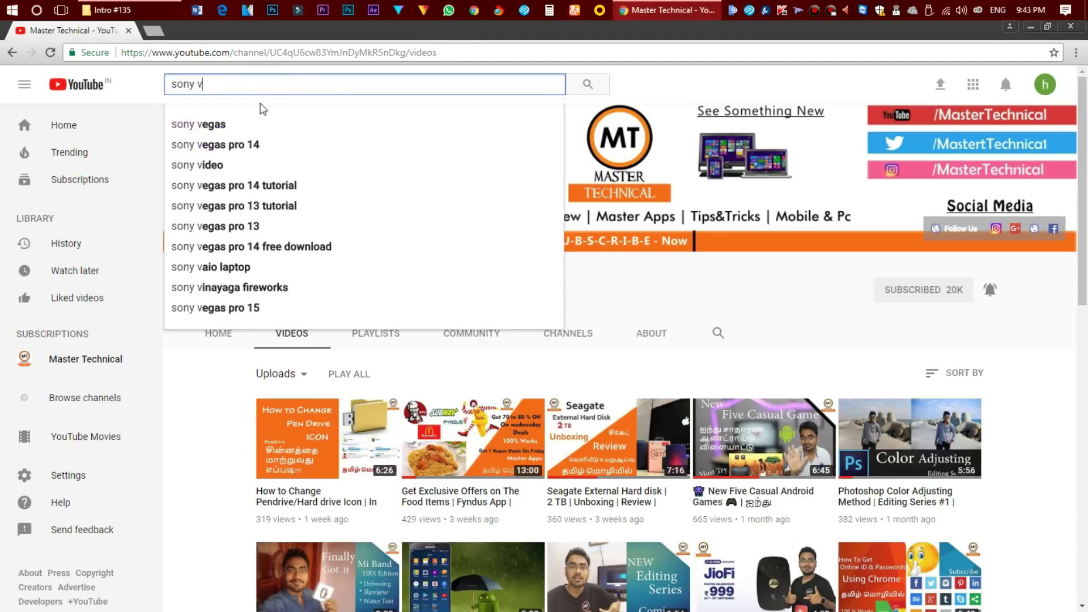
type("e")
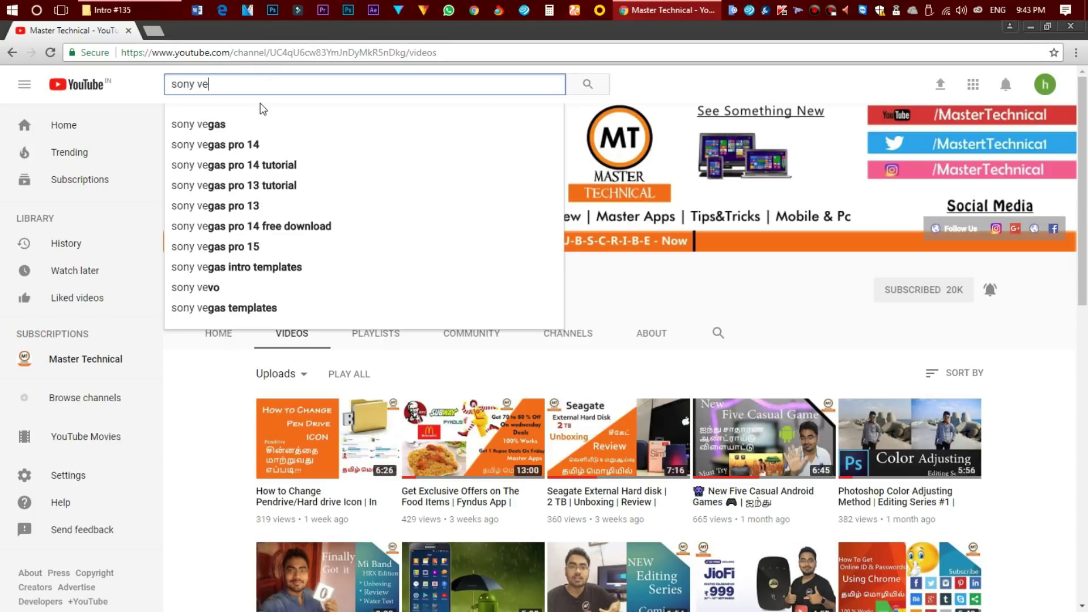
type("gas temp")
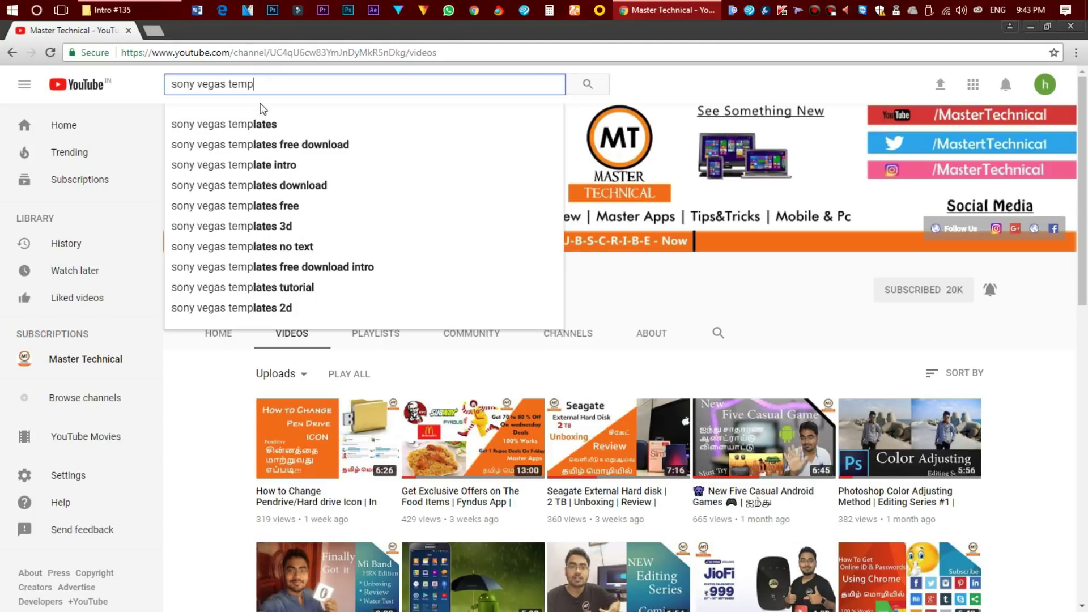
key("Down")
key("Return")
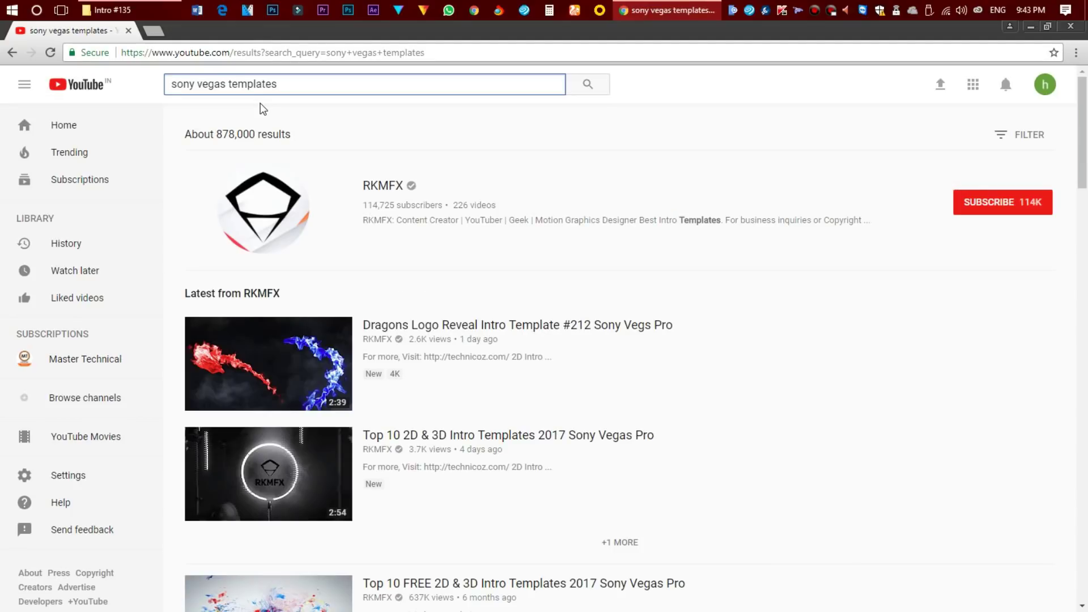
- Scroll down through the intro and slideshow template video results
scroll(323, 142, "down", 5)
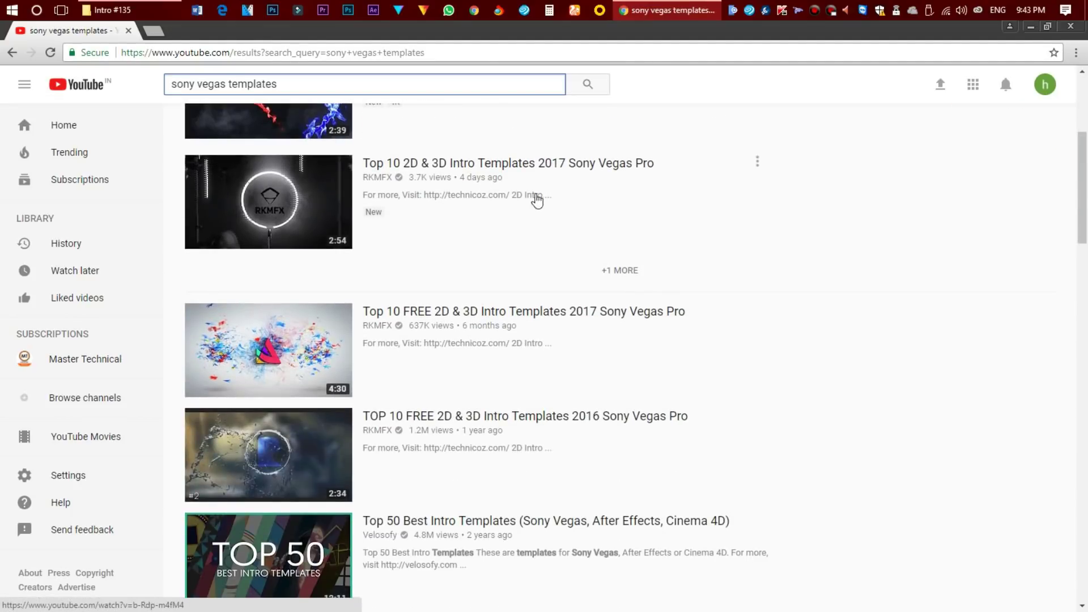
scroll(563, 193, "down", 1)
scroll(562, 193, "down", 3)
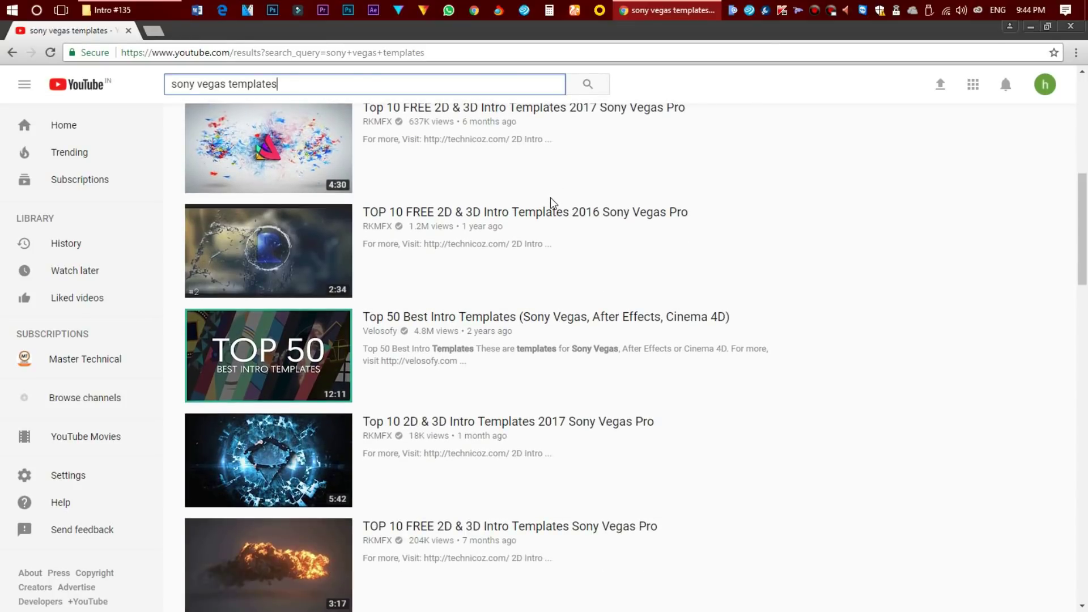
scroll(550, 202, "down", 6)
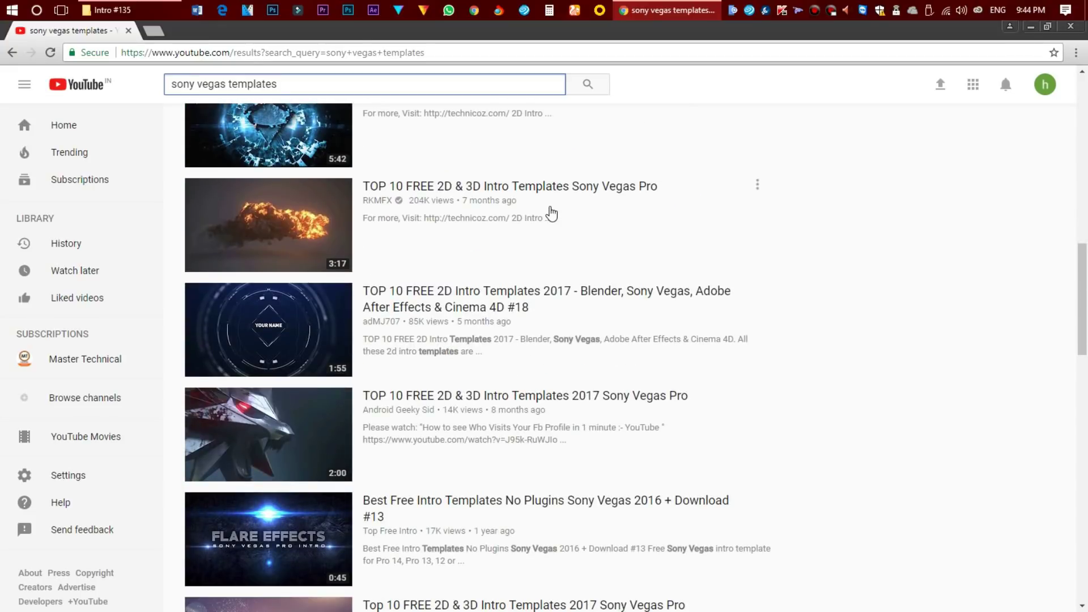
scroll(551, 214, "down", 2)
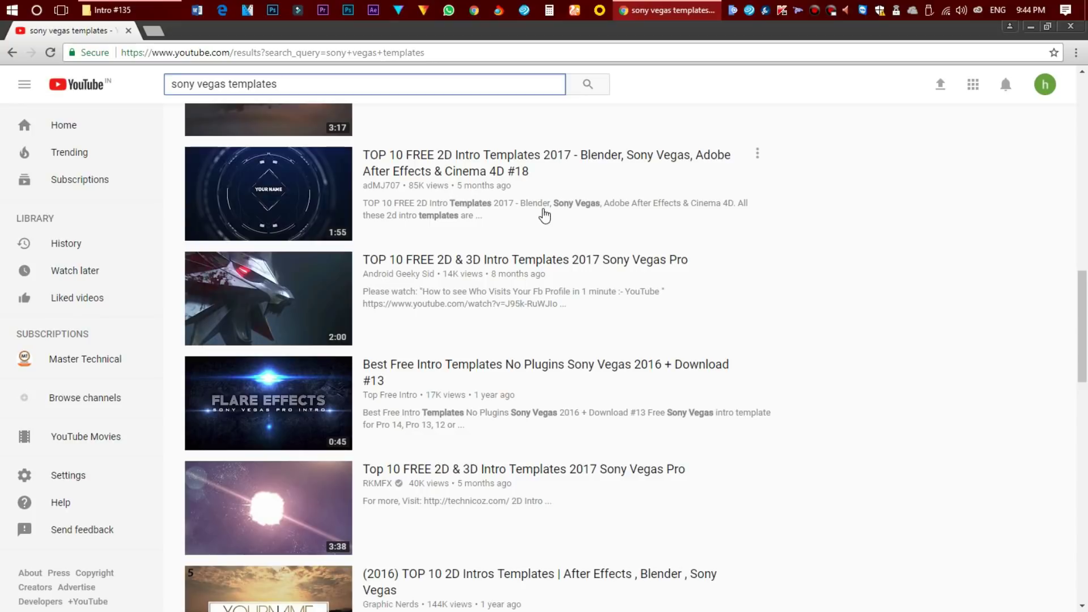
scroll(544, 218, "down", 2)
scroll(541, 213, "down", 8)
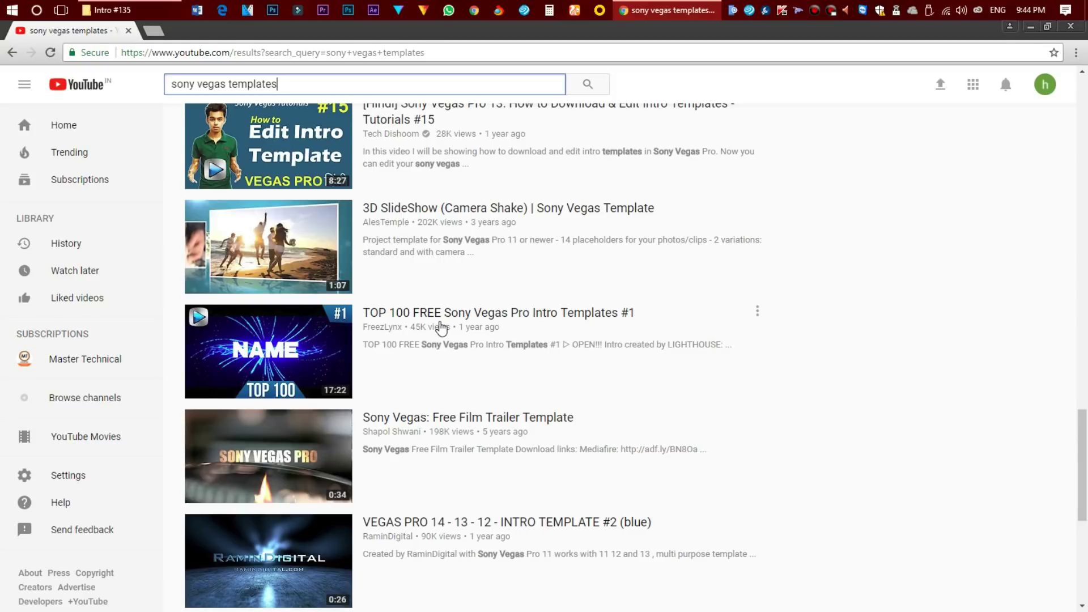
scroll(442, 327, "down", 6)
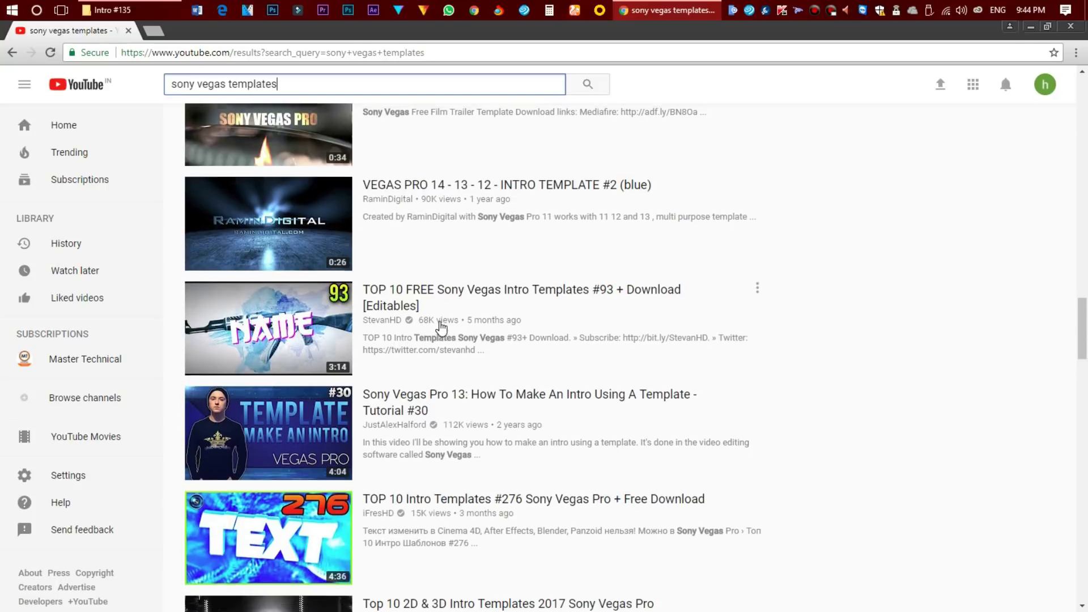
scroll(442, 328, "up", 5)
scroll(442, 328, "up", 6)
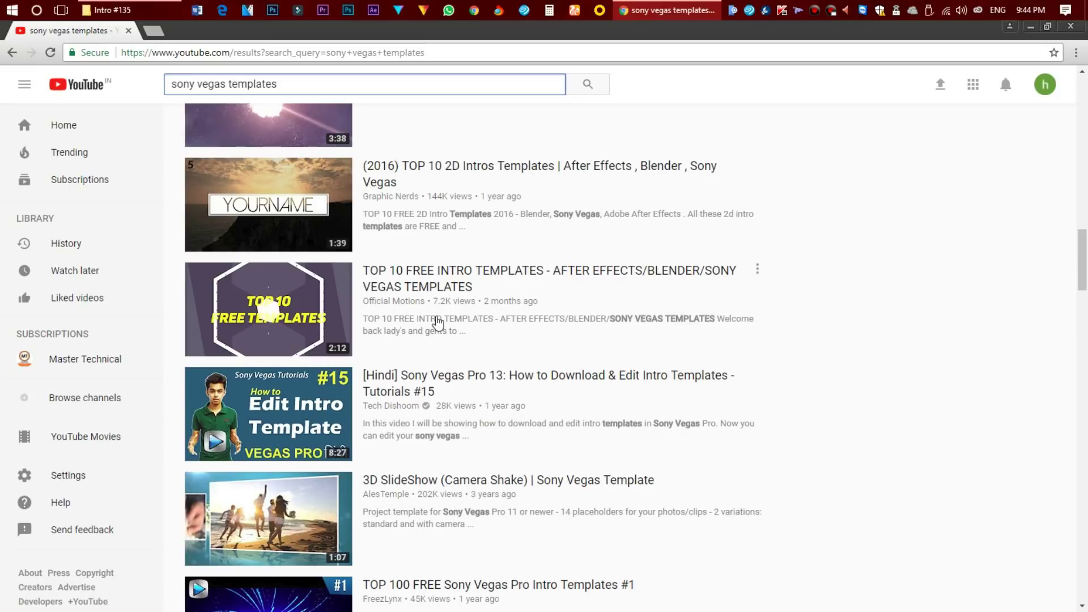
scroll(442, 323, "up", 6)
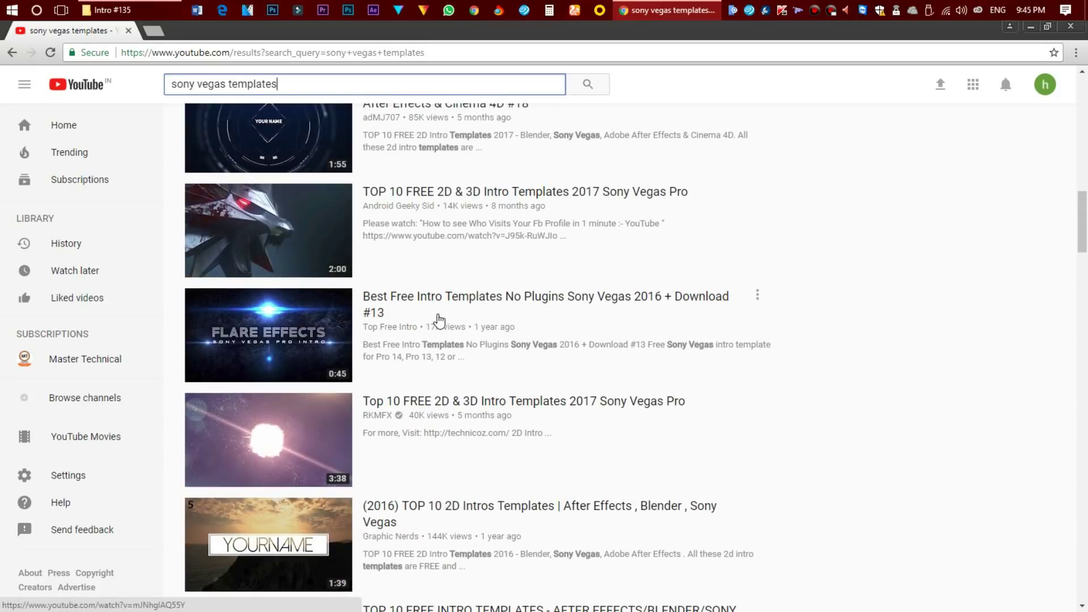
scroll(440, 320, "up", 1)
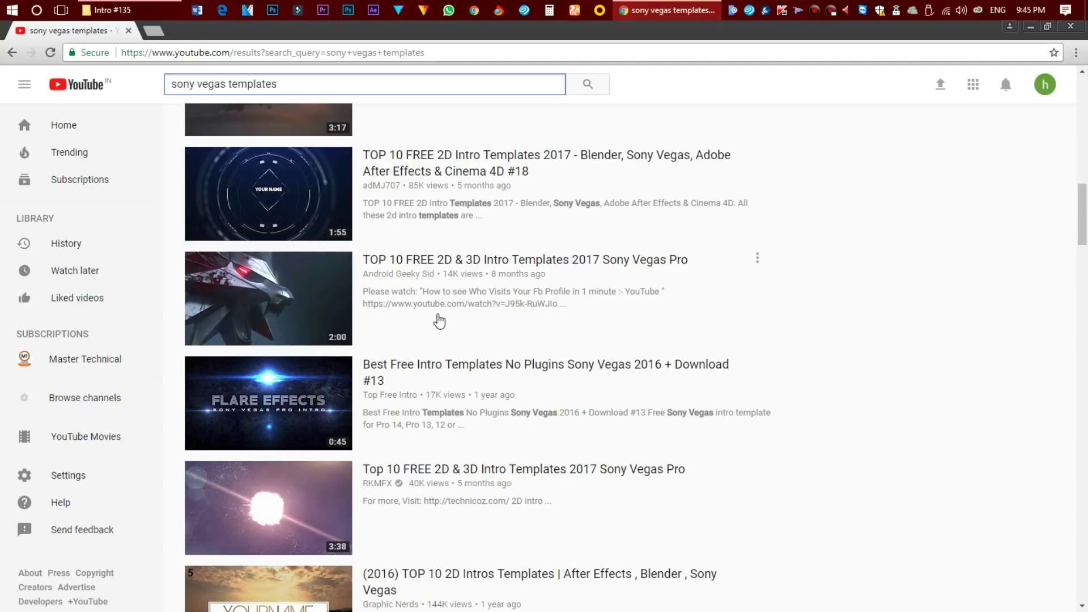
scroll(439, 321, "up", 5)
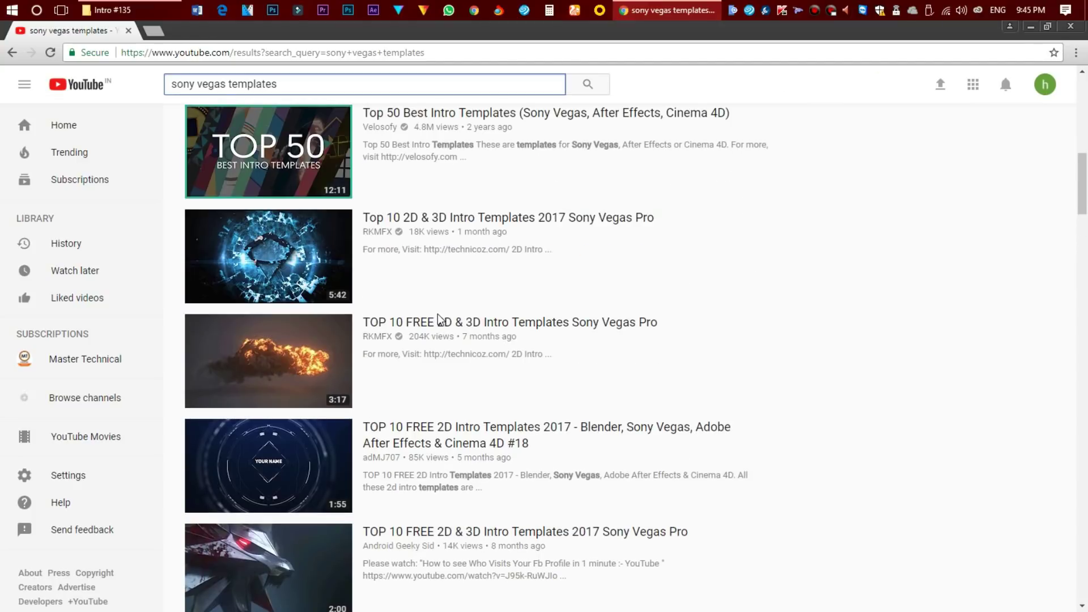
scroll(439, 321, "up", 2)
scroll(440, 321, "up", 5)
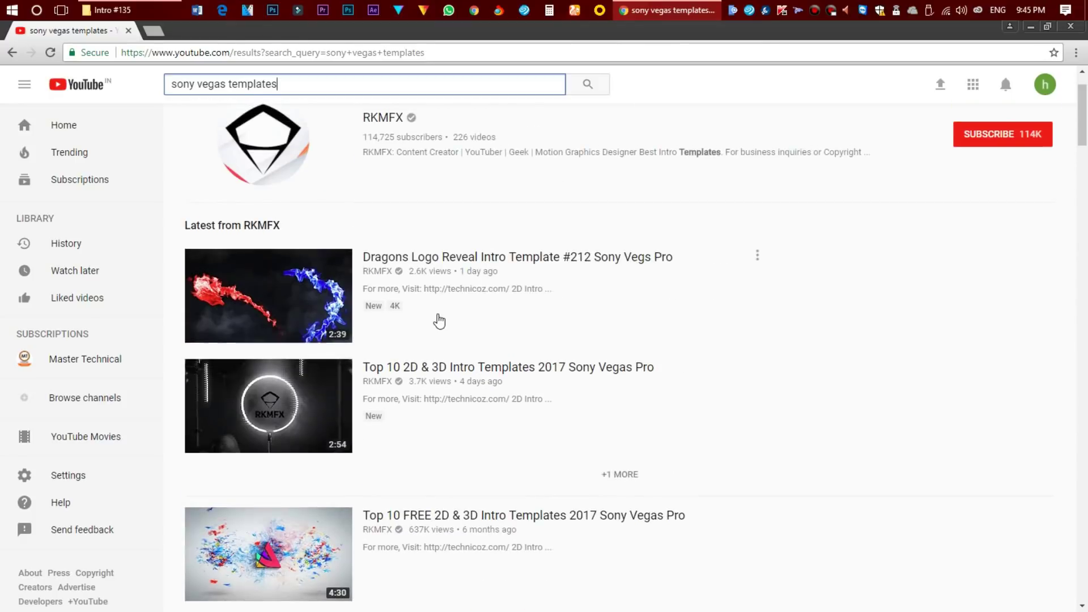
scroll(440, 321, "up", 1)
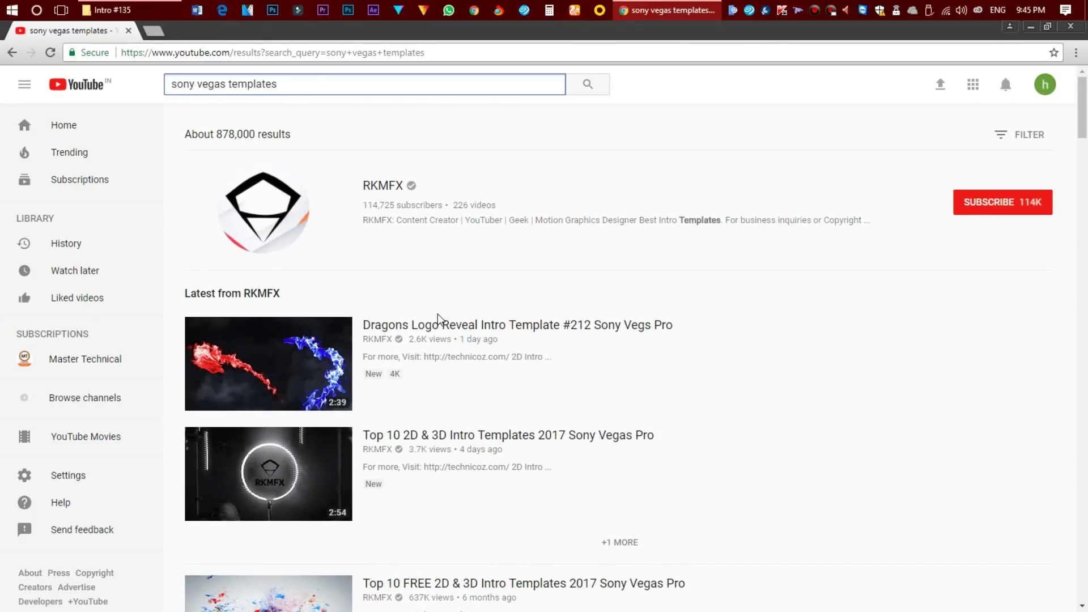
- Open the RKMFX channel, pause its featured video, and scroll through its uploaded videos
left_click(388, 191)
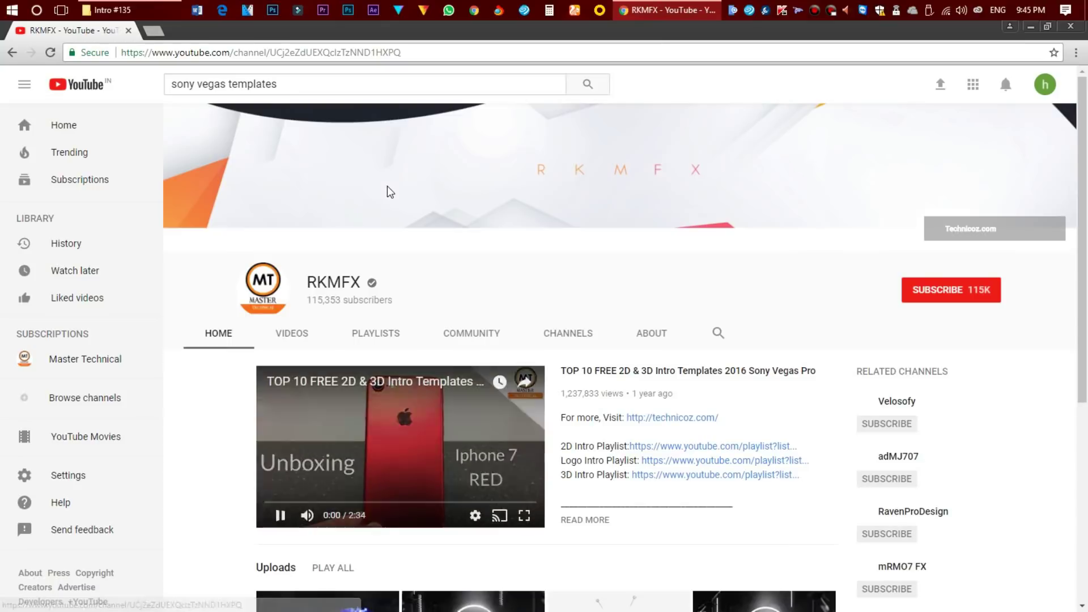
left_click(280, 515)
left_click(282, 340)
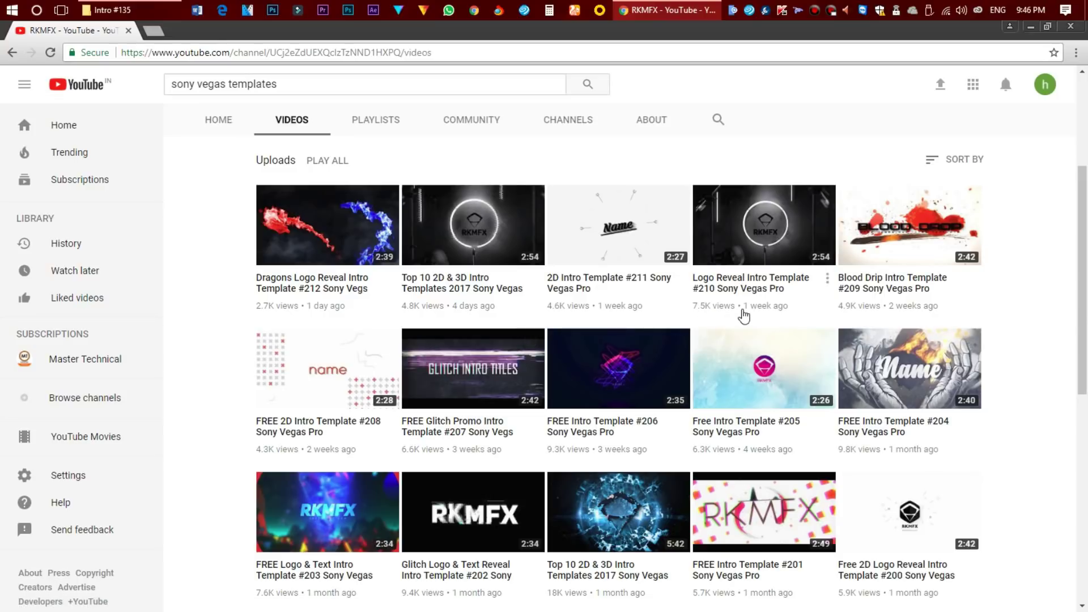
left_click_drag(1083, 250, 1084, 320)
scroll(691, 362, "down", 2)
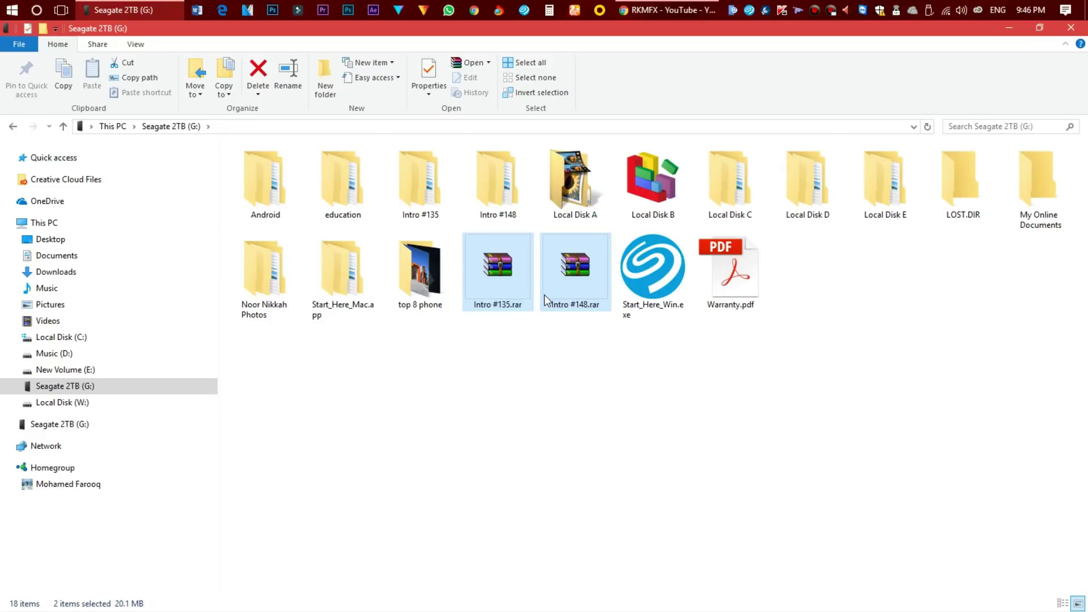
- Go into the Intro #148 folder and subfolder and open #148.veg in VEGAS Pro
double_click(498, 181)
double_click(298, 164)
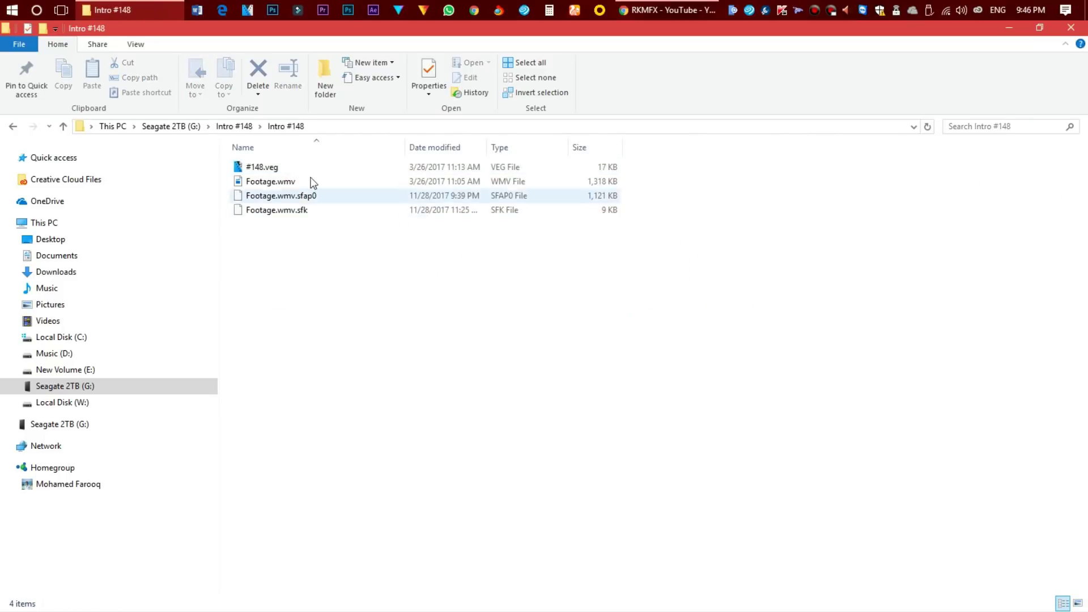
left_click(319, 168)
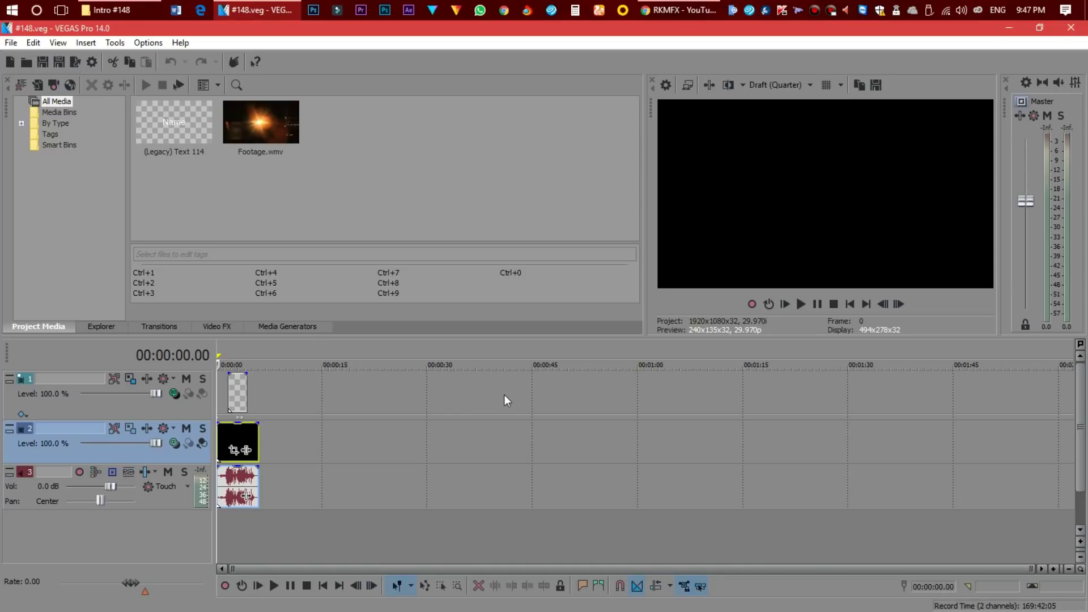
- Preview the #148 intro with the system speaker volume raised to 100
key("space")
left_click(962, 10)
left_click_drag(951, 68, 1042, 70)
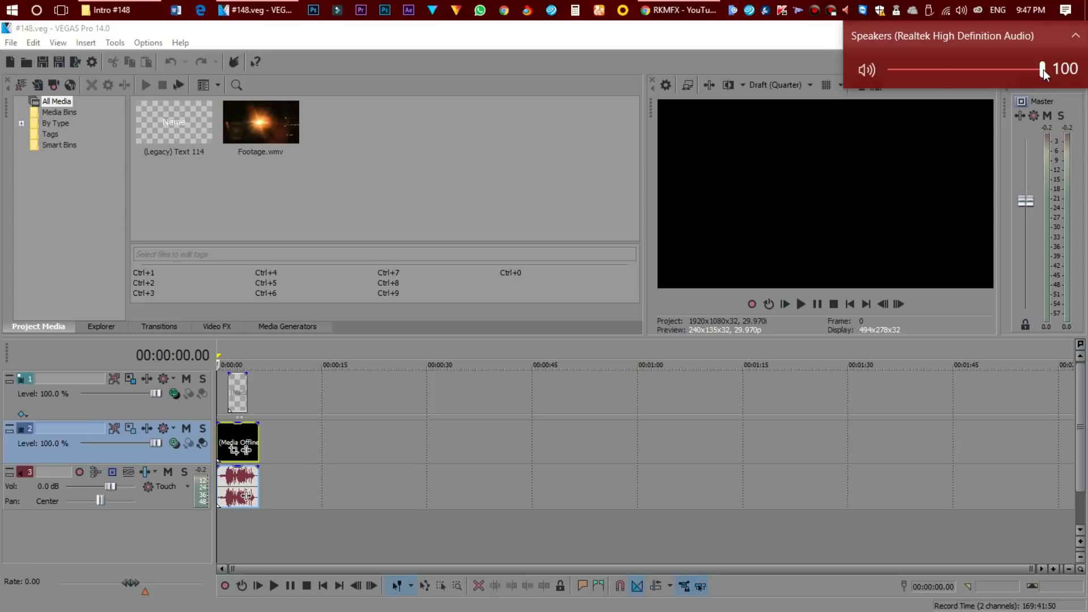
left_click(225, 379)
key("space")
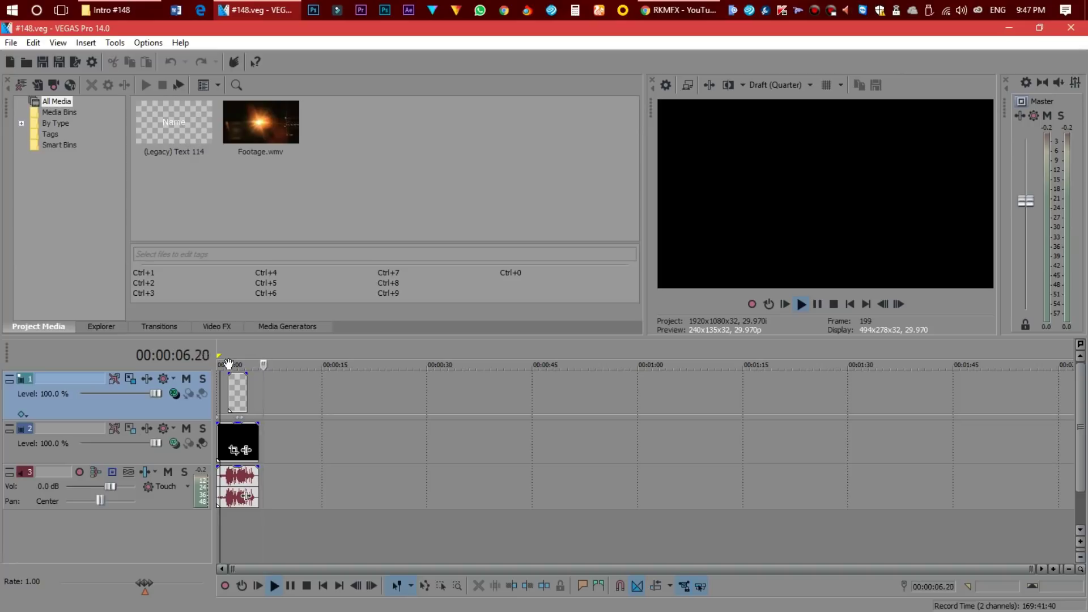
- Zoom into the timeline and open Edit Generated Media for the track 1 title event
scroll(279, 387, "up", 8)
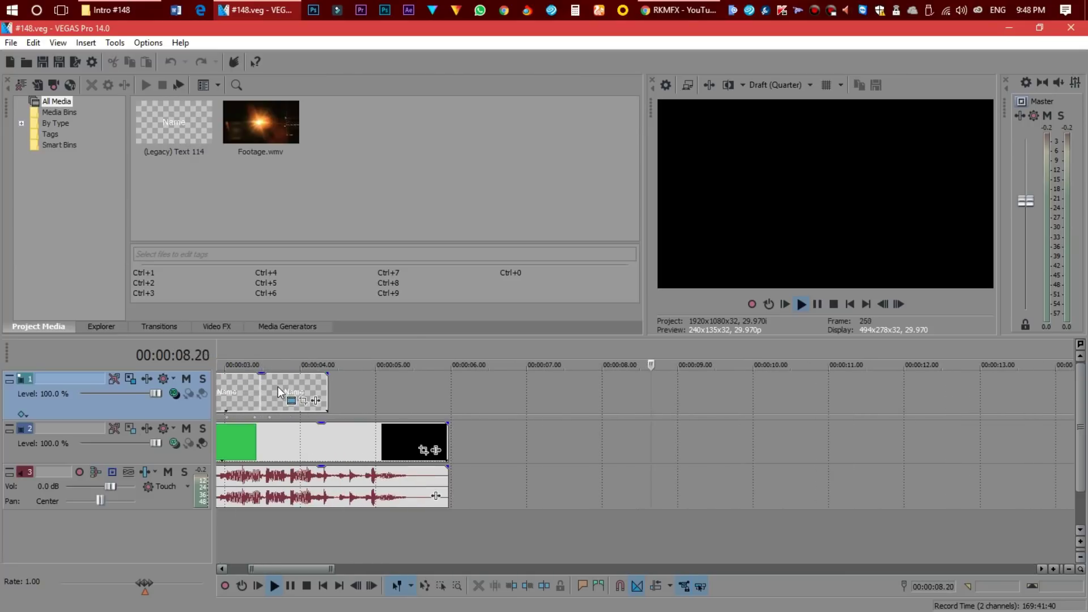
scroll(278, 387, "up", 3)
left_click_drag(301, 570, 268, 570)
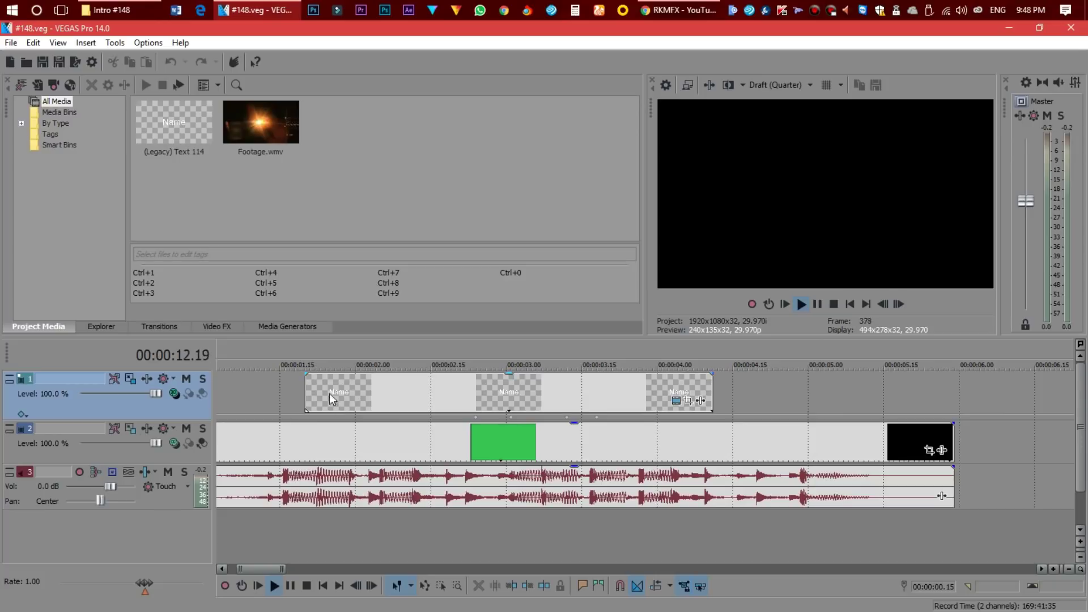
right_click(345, 396)
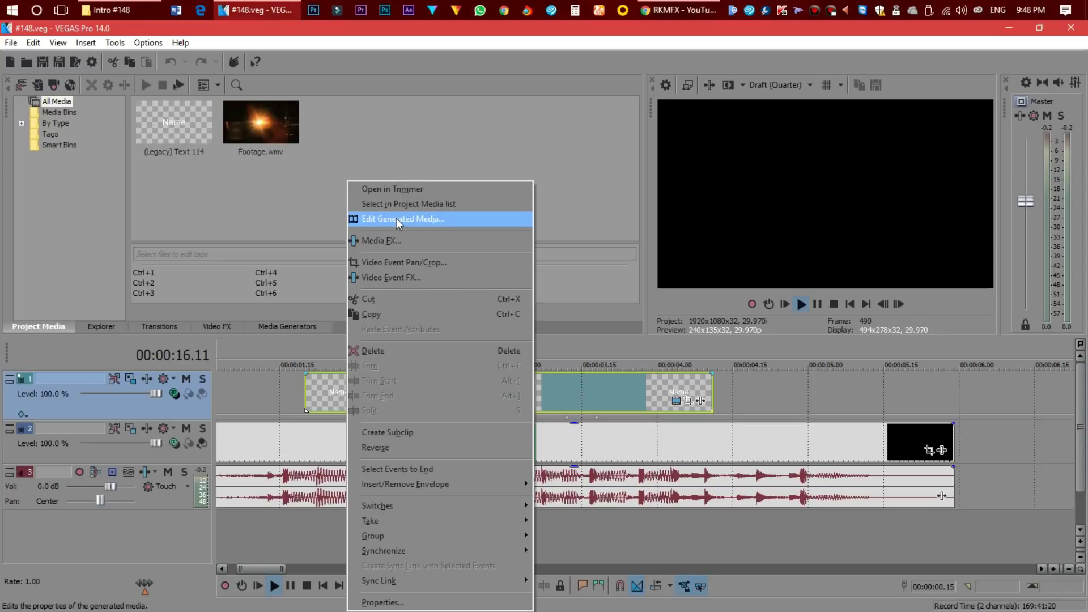
left_click(396, 218)
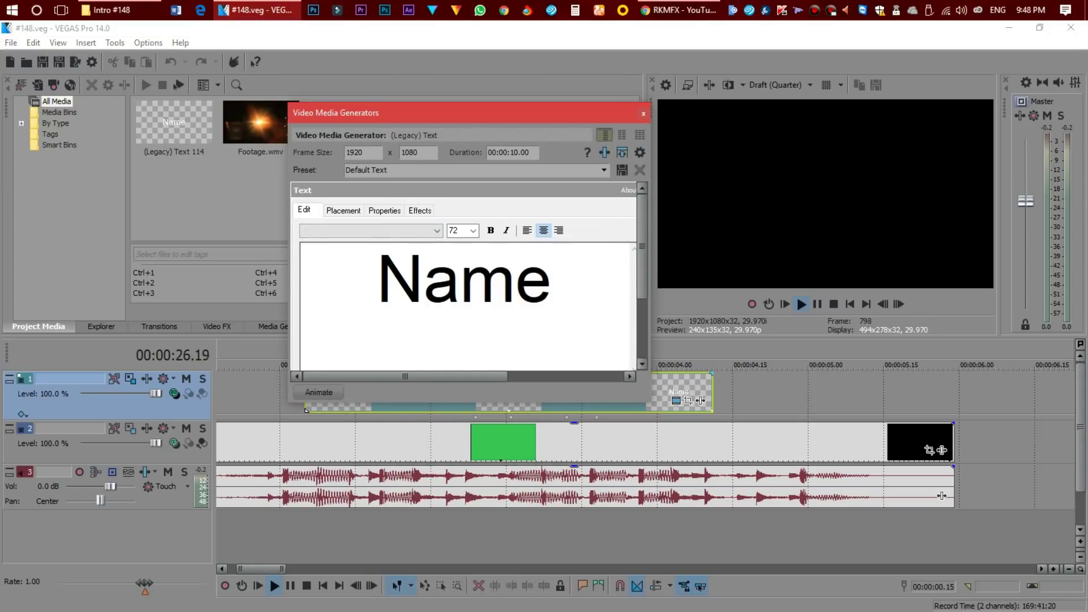
- Replace the placeholder 'Name' with 'Master Technical'
left_click_drag(562, 299, 398, 306)
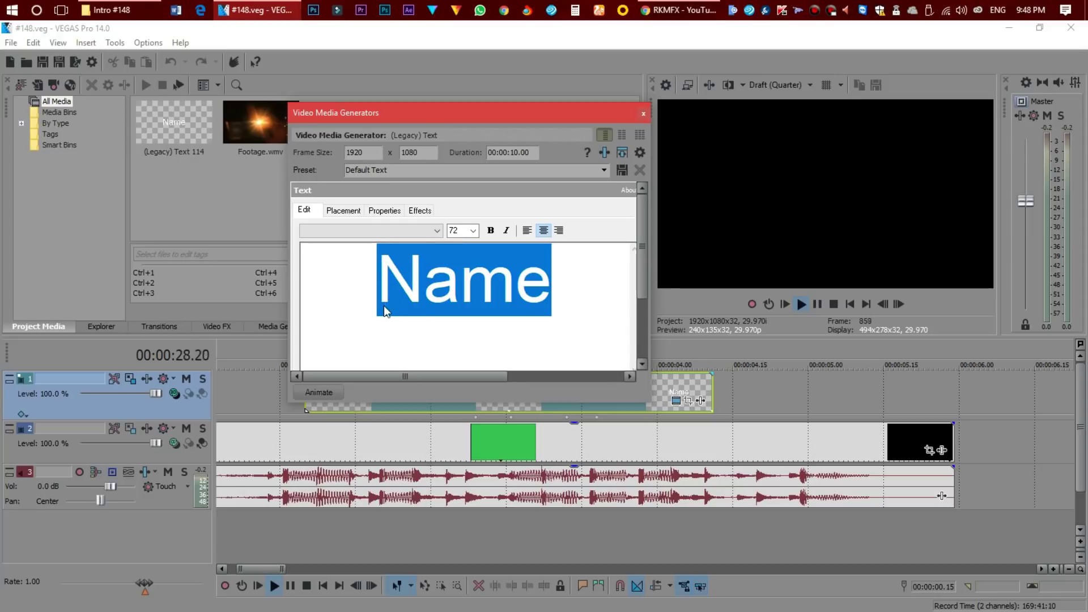
key("Delete")
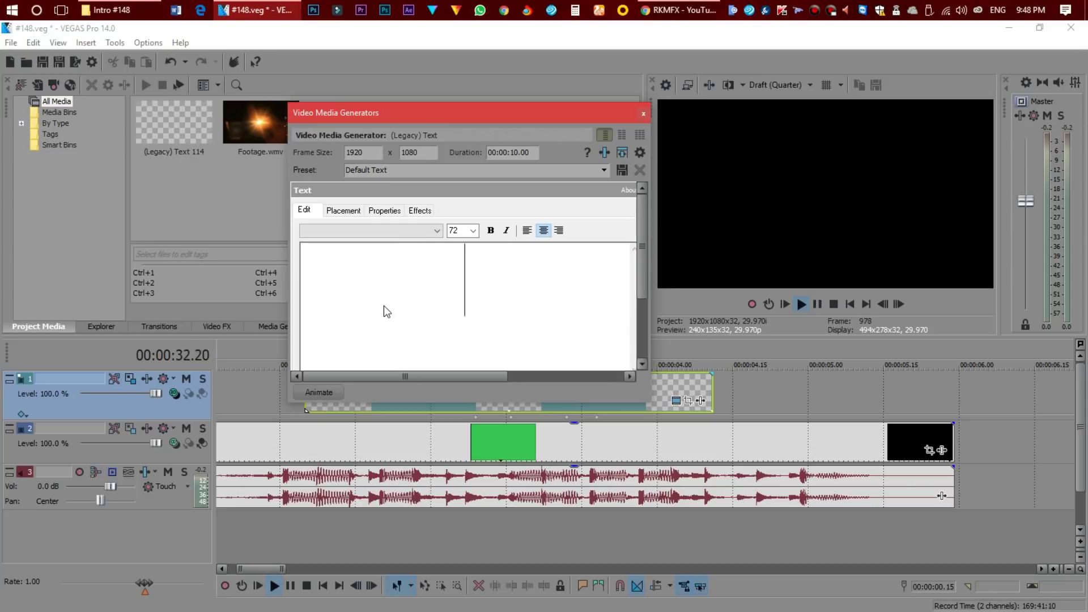
type("M")
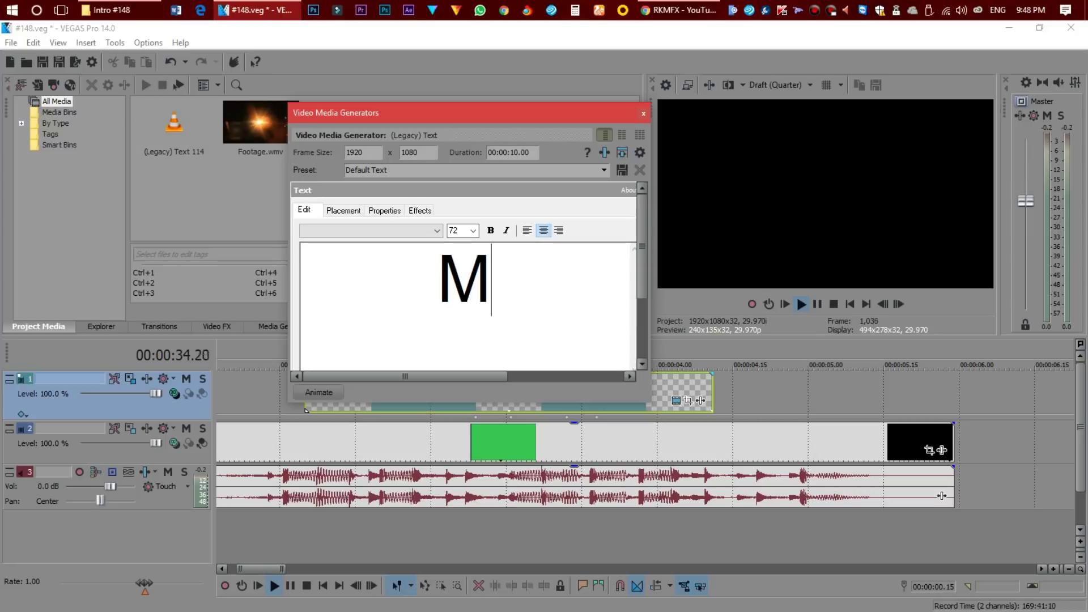
type("aster")
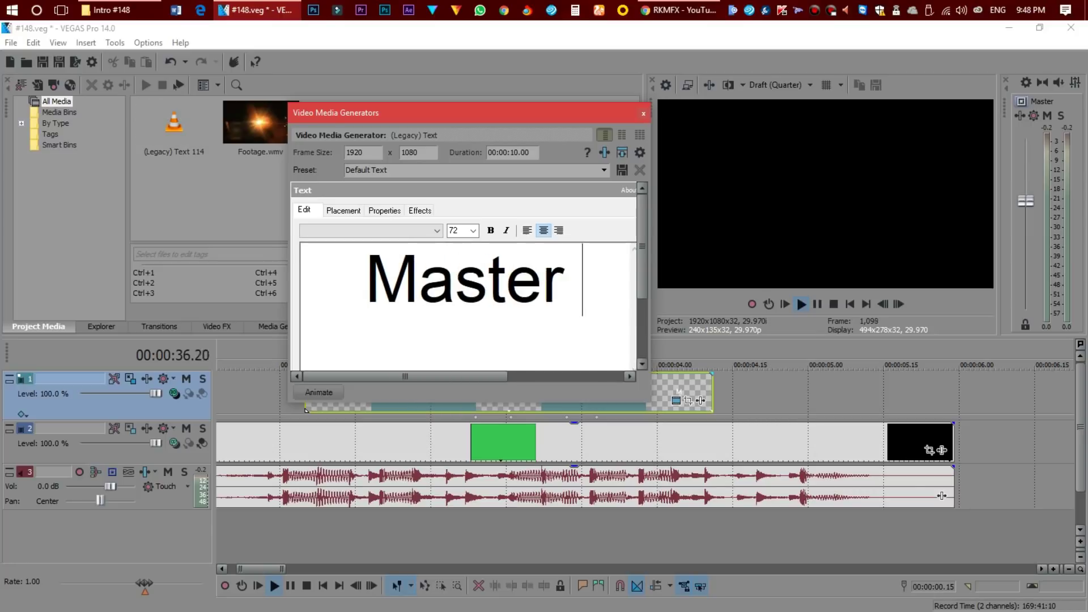
type(" Tech")
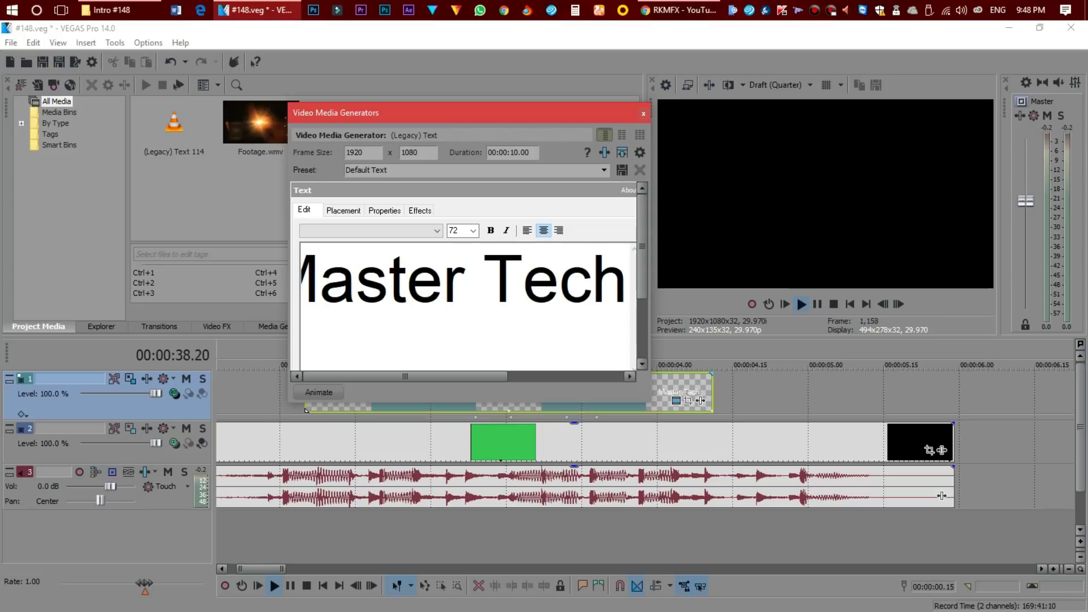
type("nixal")
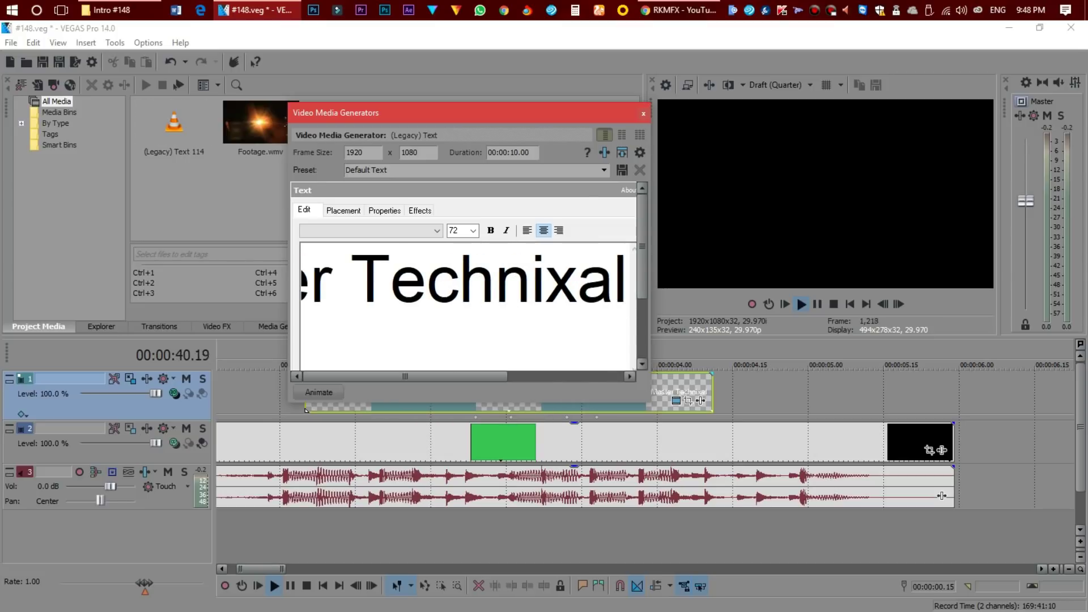
key("BackSpace")
key("BackSpace")
key("BackSpace")
type("cal")
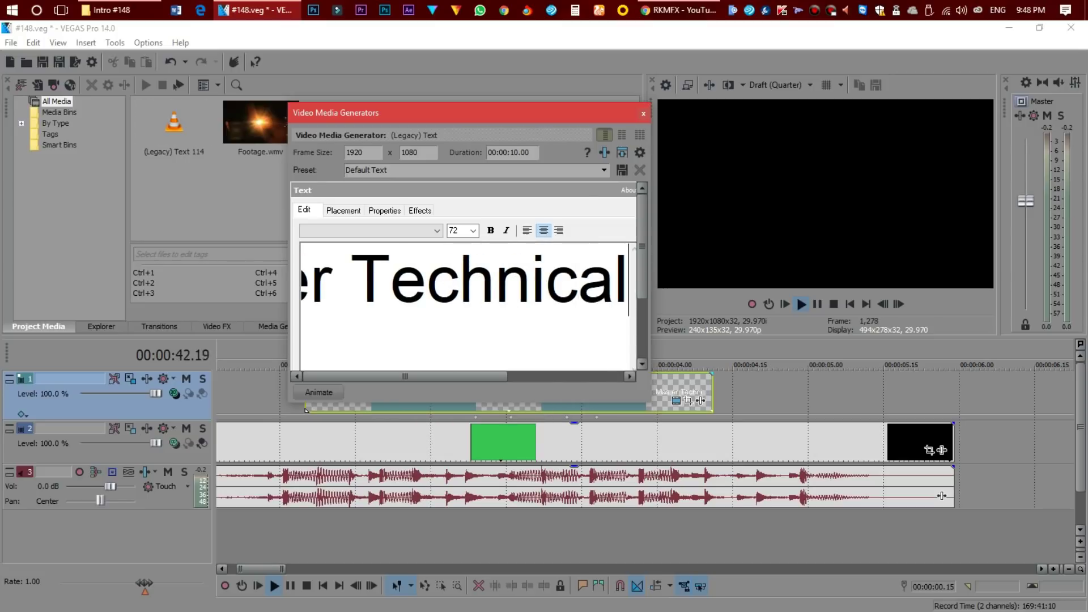
left_click(472, 230)
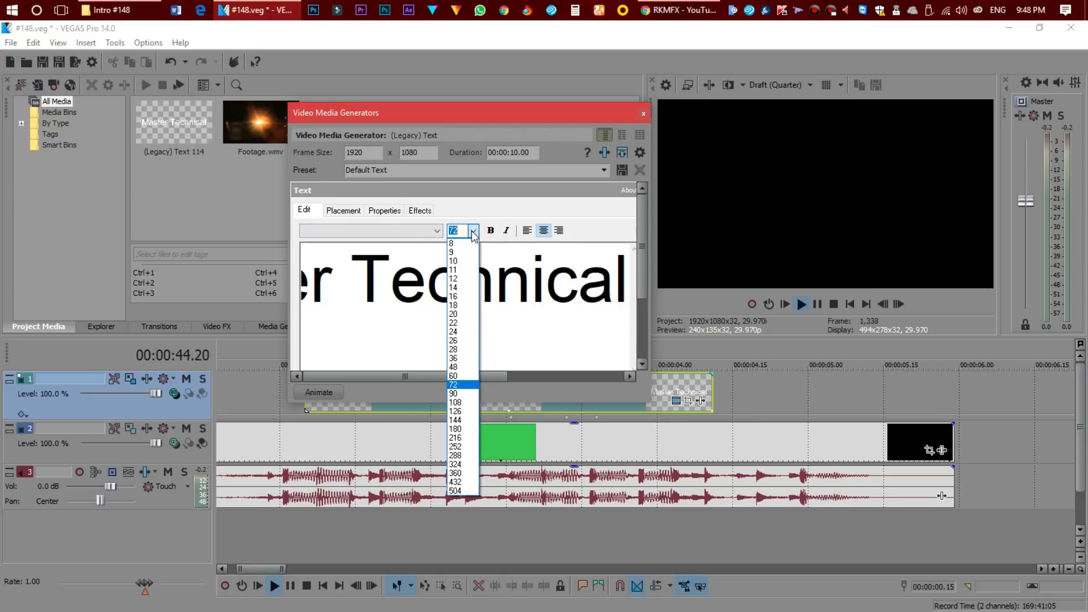
left_click(455, 331)
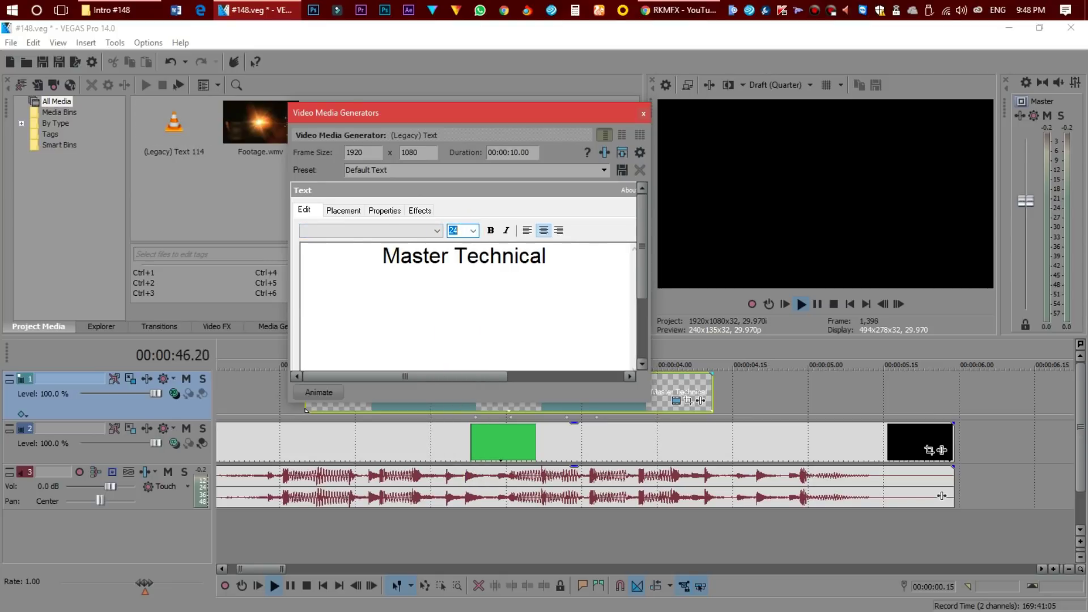
left_click(435, 233)
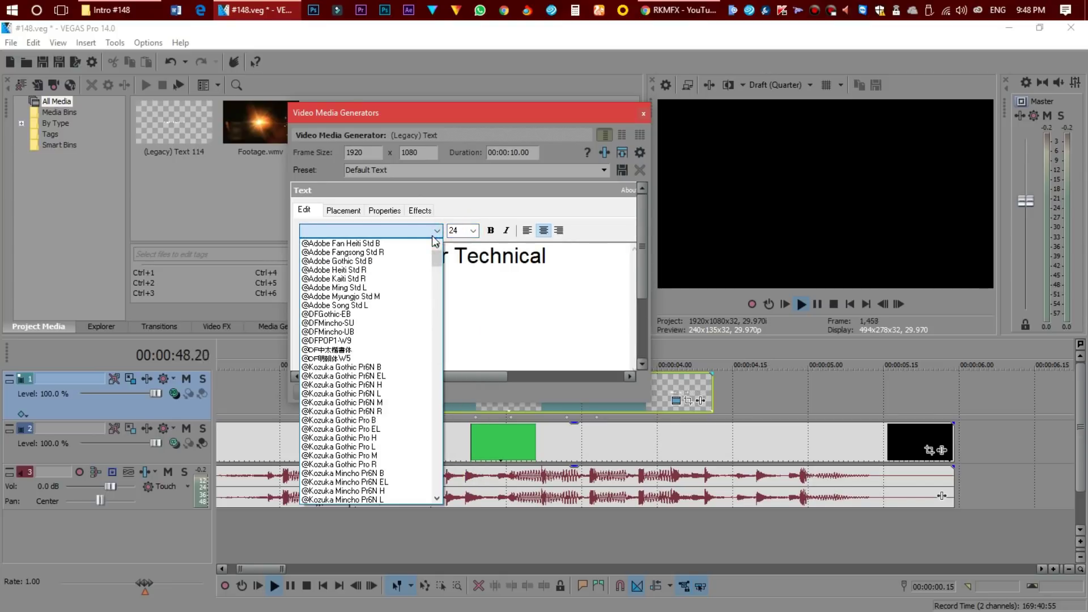
key("Down")
key("Down")
key("Down")
key("Down")
key("Down")
key("Down")
key("Down")
key("Down")
key("Down")
key("Down")
key("Down")
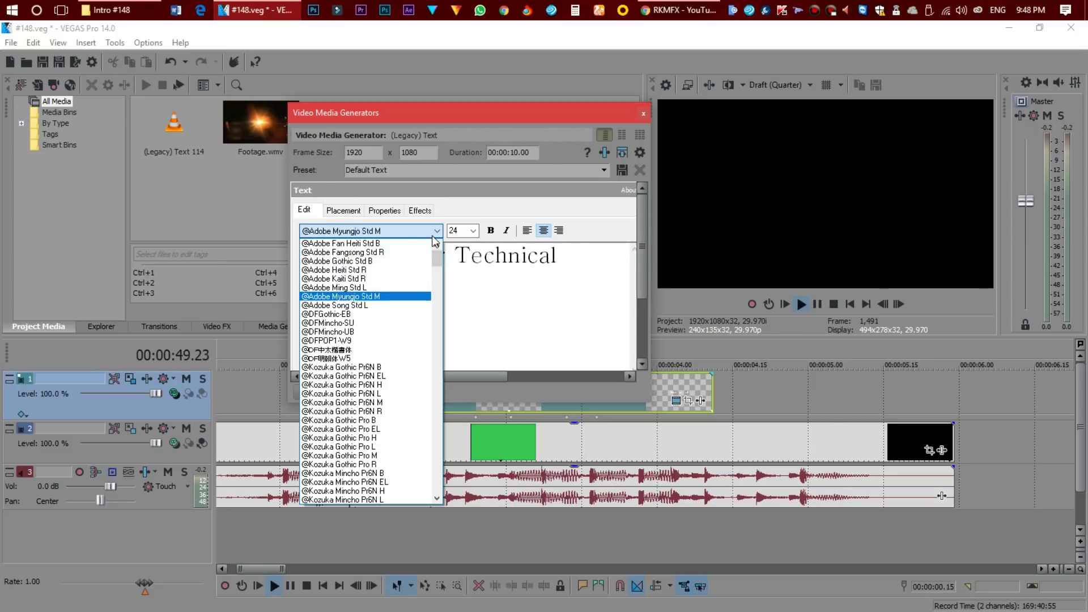
key("Down")
key("Down")
key("Down")
key("Down")
key("Down")
key("Down")
key("Down")
key("Down")
key("Down")
key("Down")
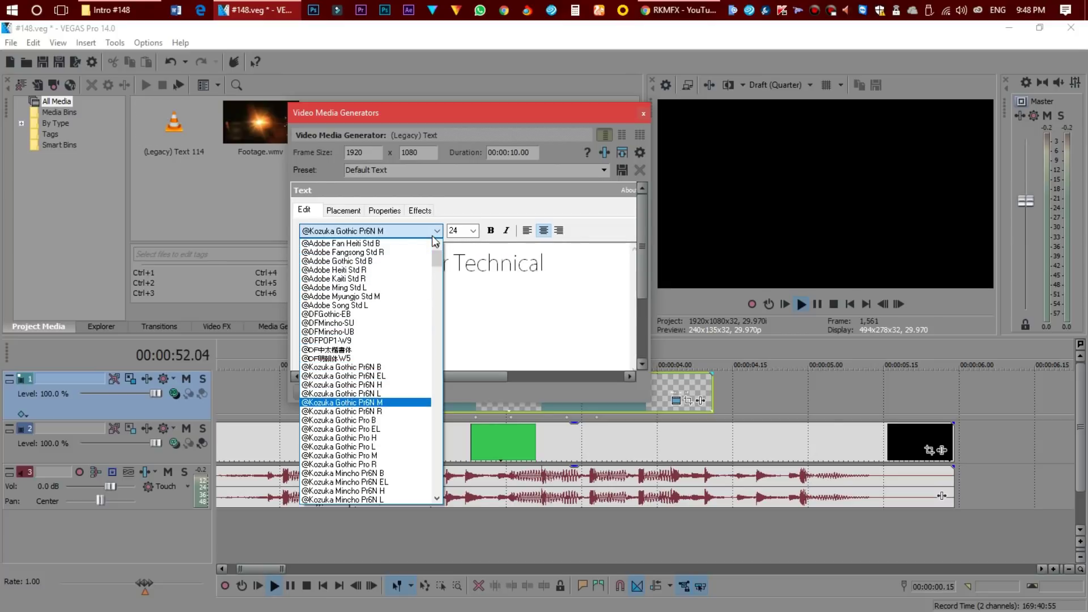
key("Down")
key("Down")
key("Down")
key("Down")
key("Down")
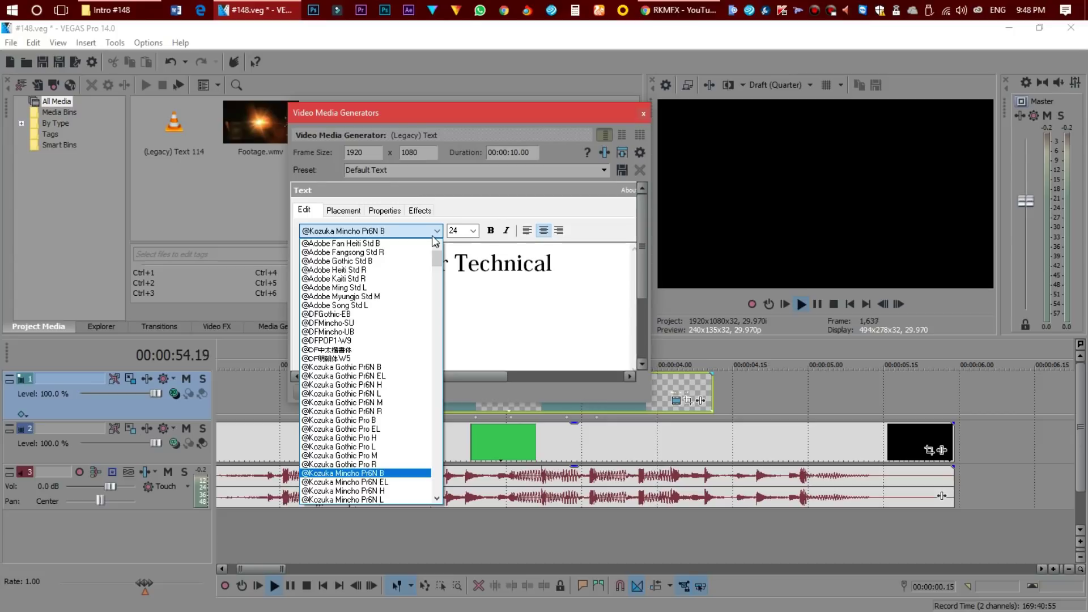
key("Down")
key("Return")
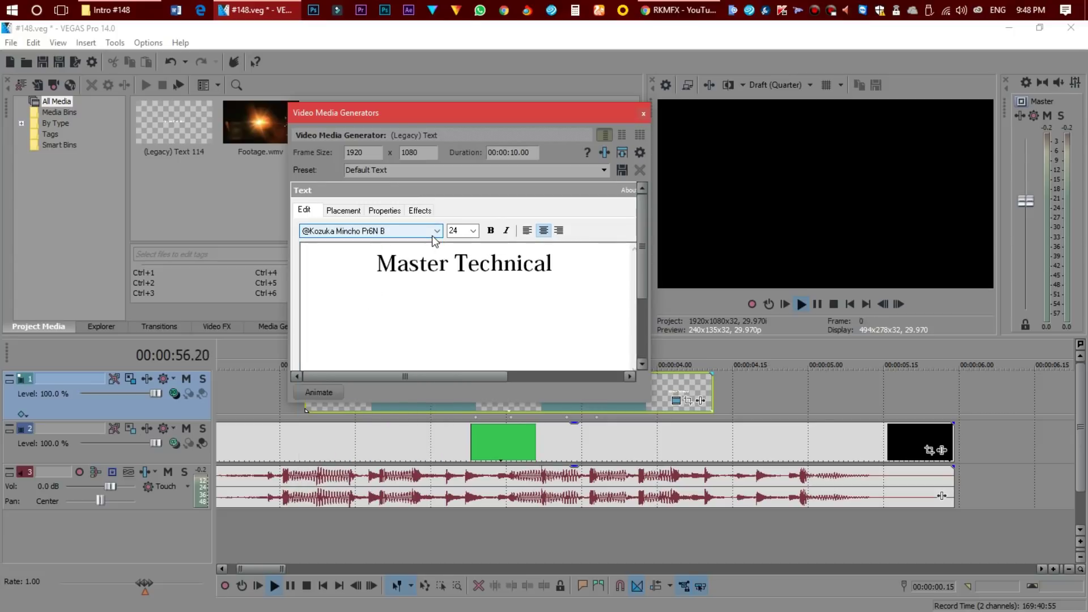
left_click(644, 114)
- Play the intro from about 00:00:01.11 to check the new Master Technical title
left_click(259, 389)
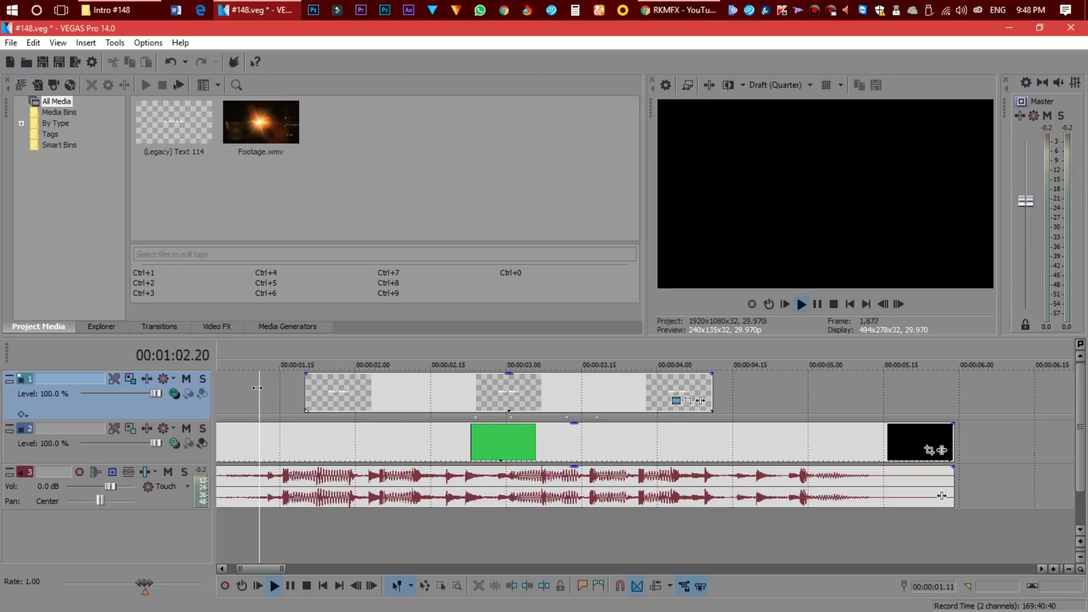
key("space")
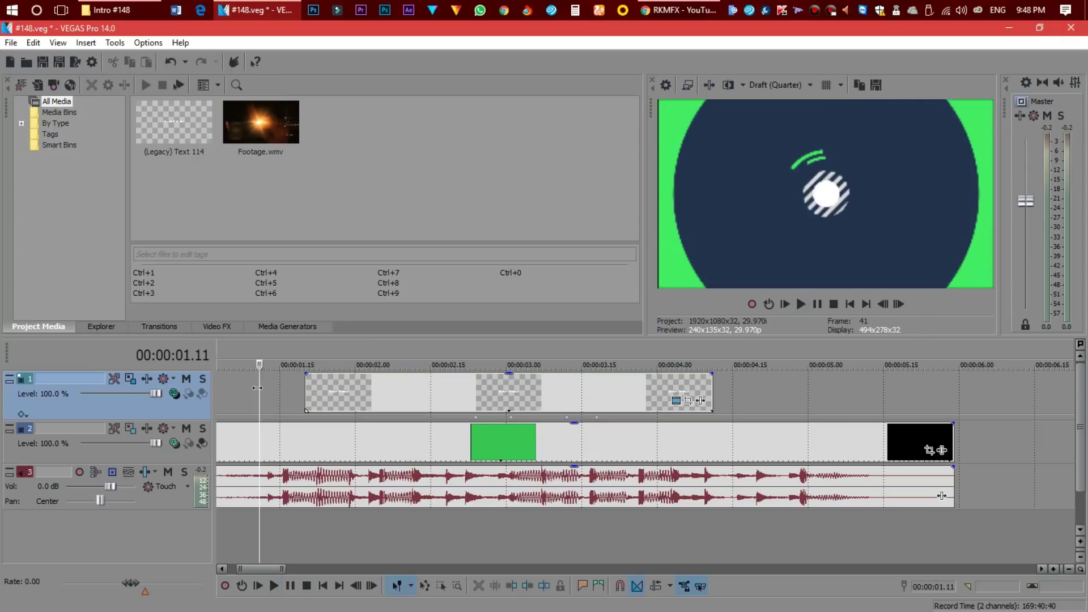
key("space")
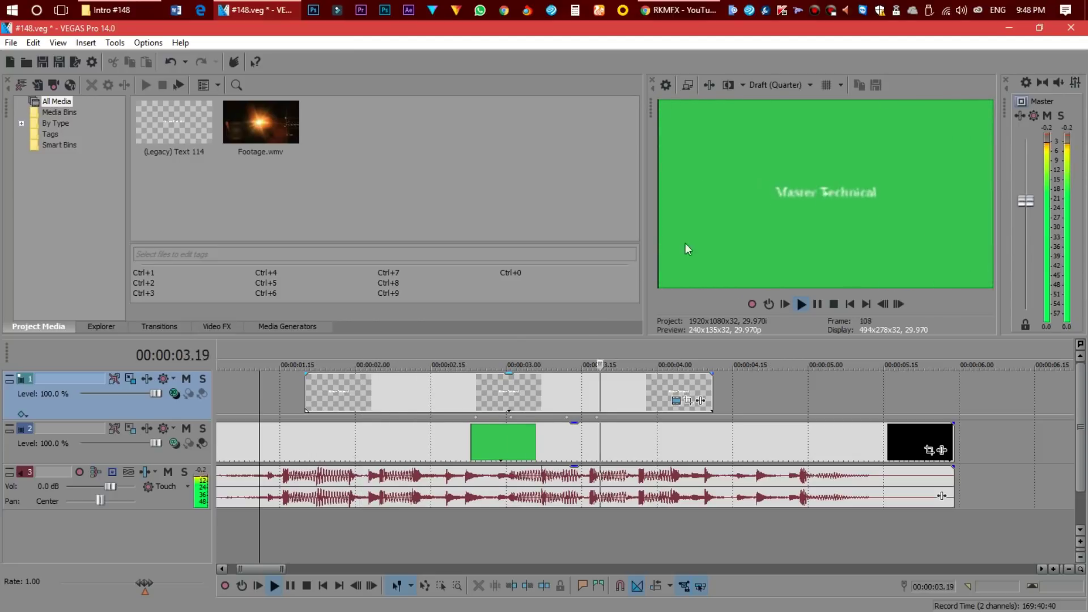
key("space")
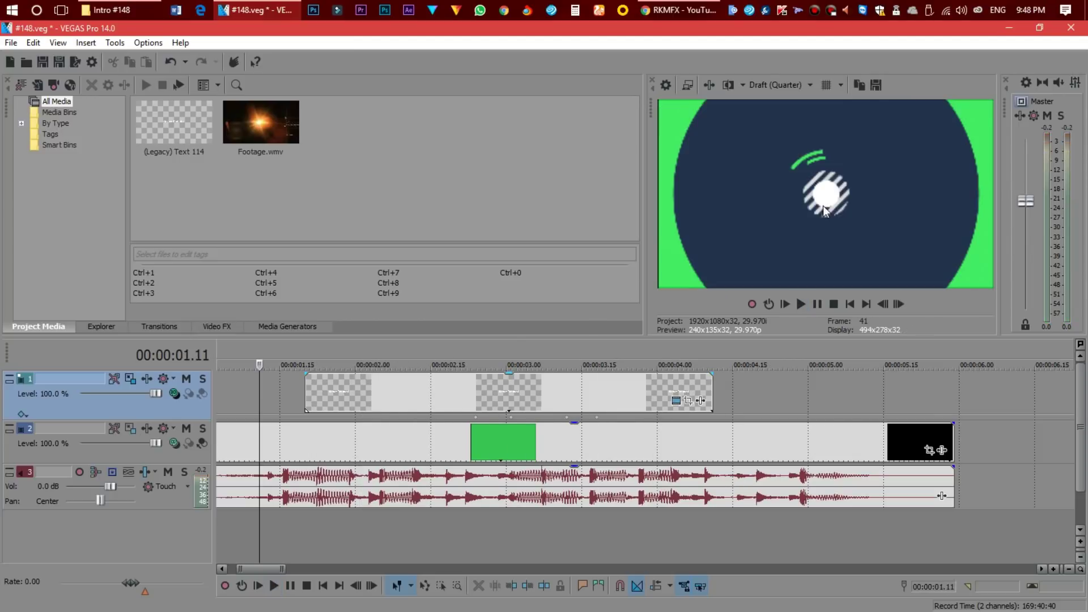
- Set preview quality to Best (Full) and play the intro from near one second
left_click(786, 85)
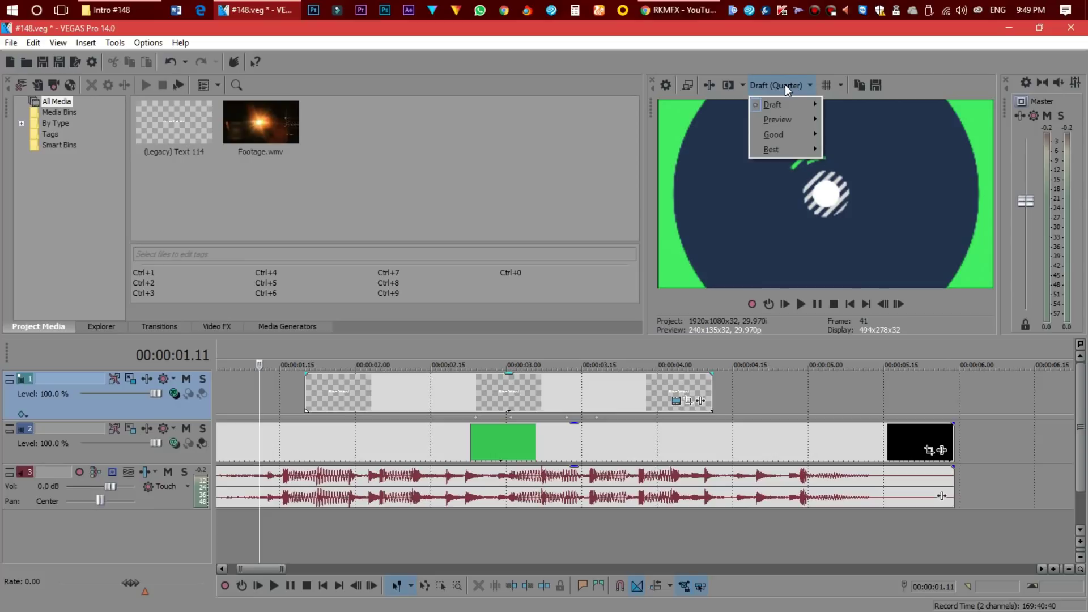
mouse_move(777, 149)
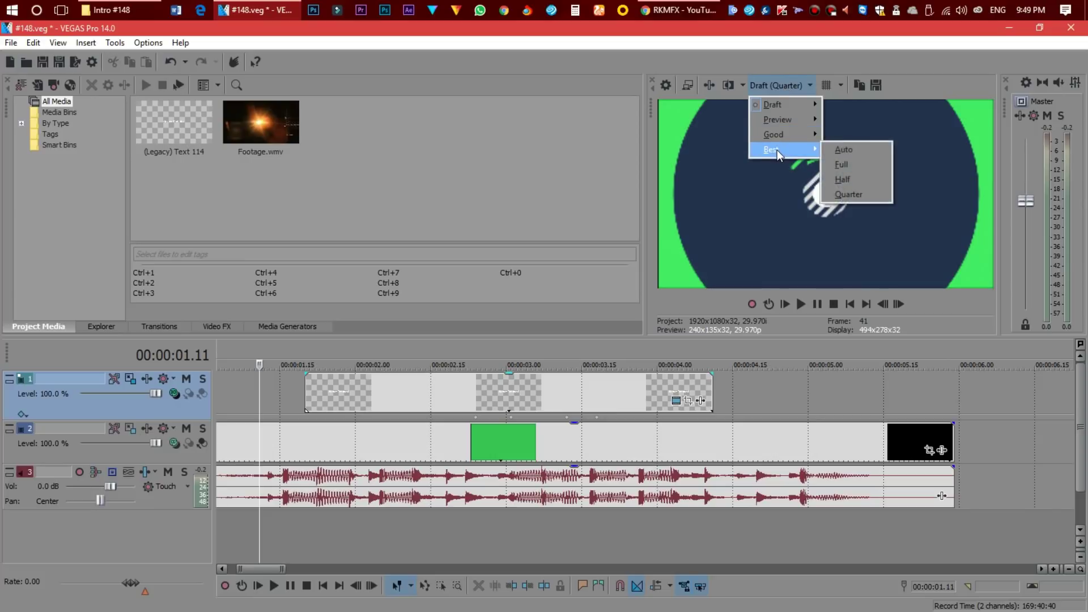
left_click(842, 165)
left_click(261, 368)
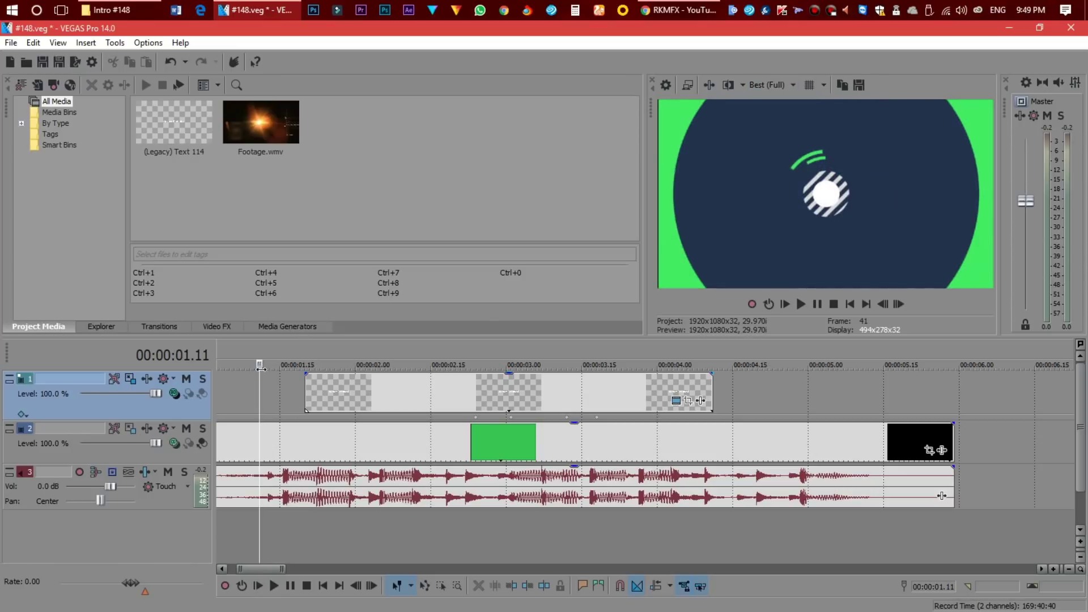
key("space")
left_click(298, 396)
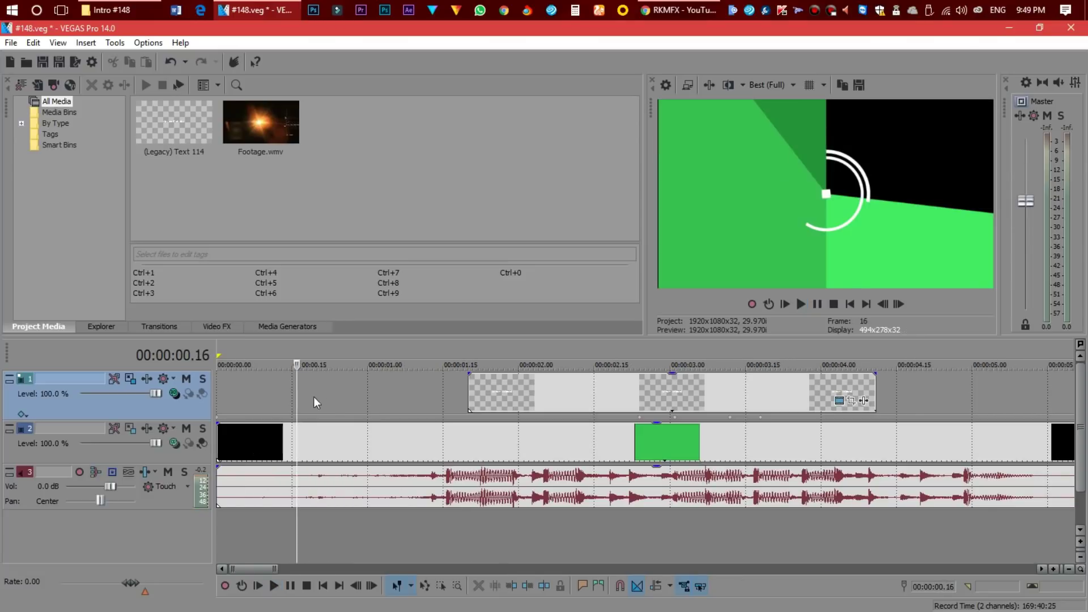
left_click(389, 365)
- Switch preview quality to Preview (Quarter) and play the intro once more
left_click(784, 85)
mouse_move(791, 120)
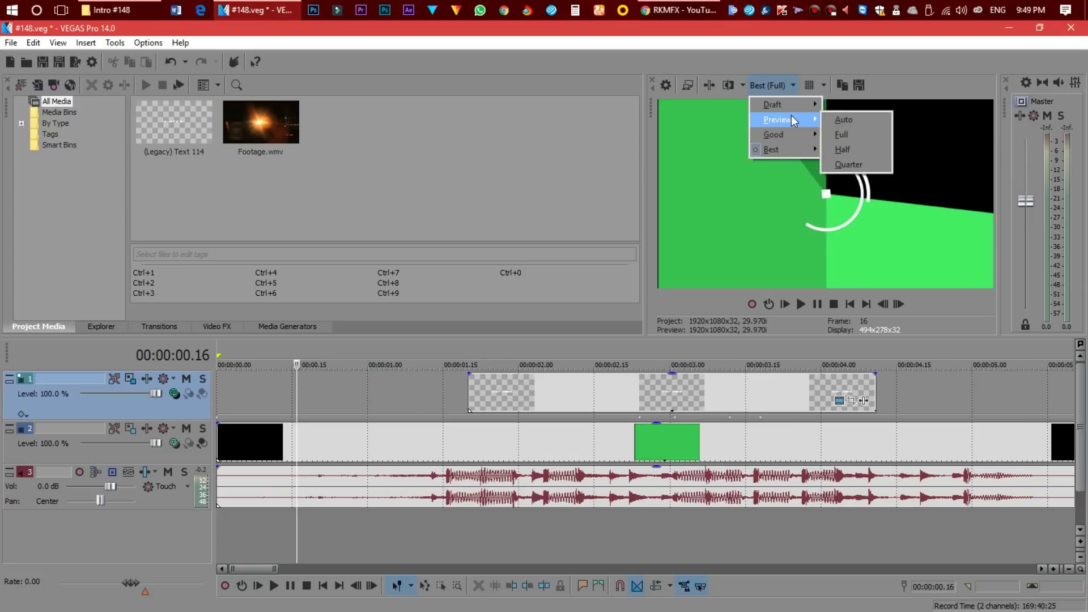
left_click(850, 163)
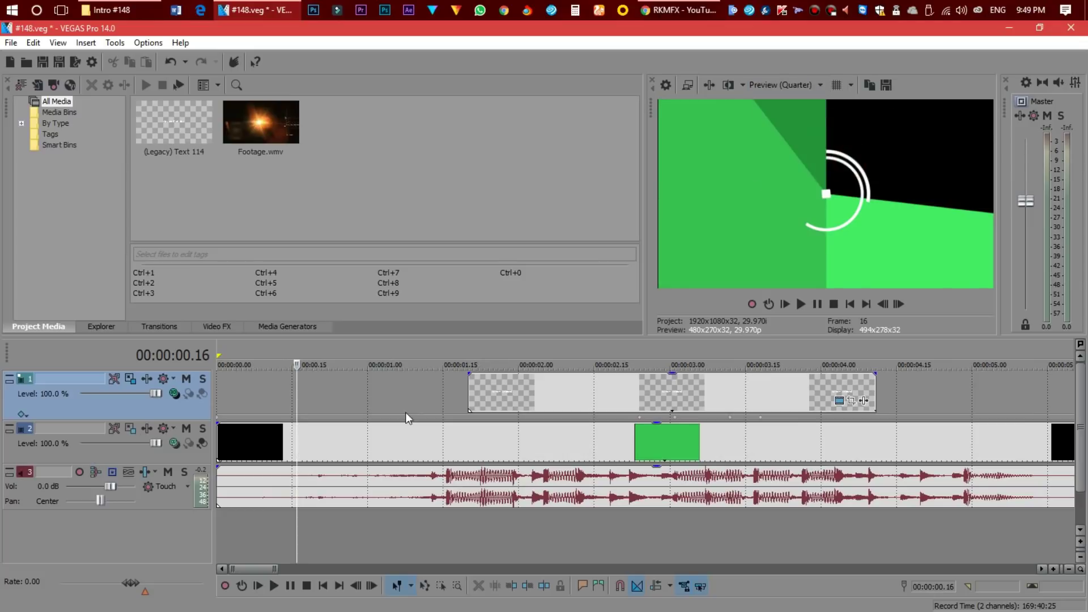
key("space")
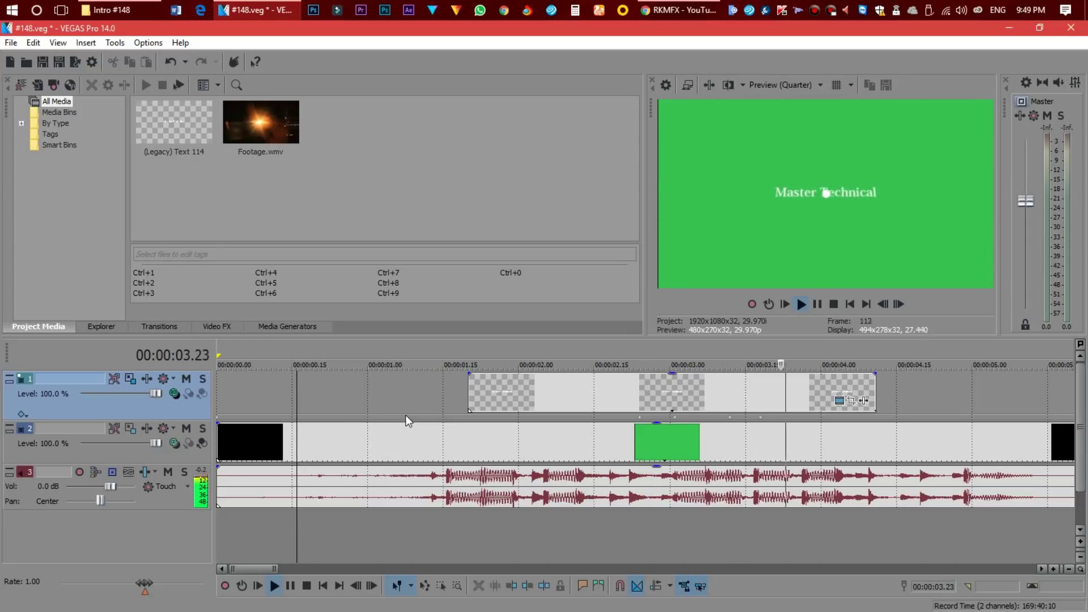
key("space")
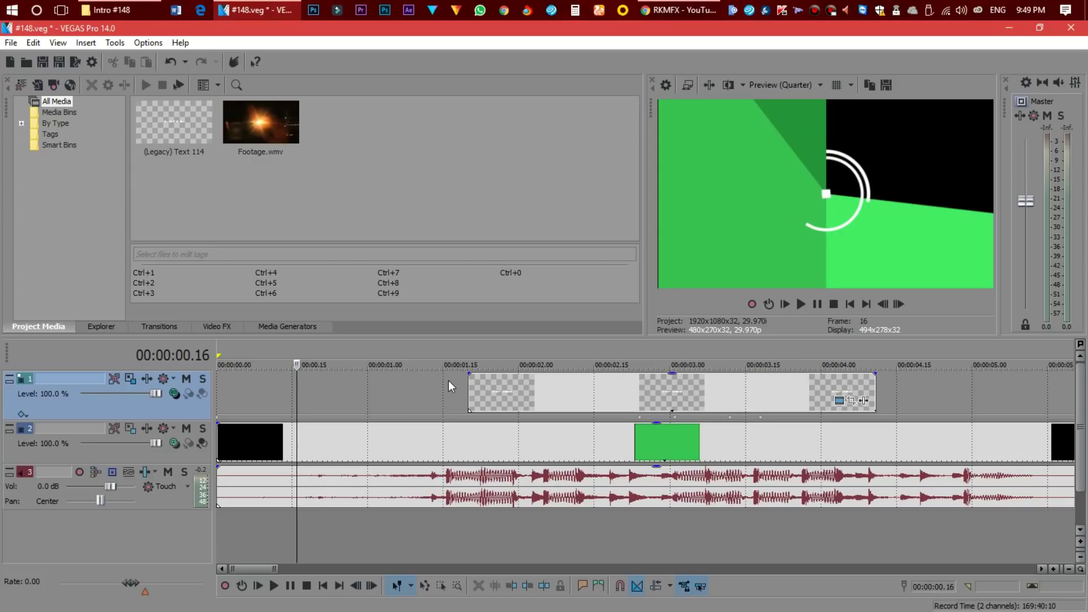
- Verify the title still uses Kozuka Mincho Pr6N B, then play the intro from the start
scroll(421, 394, "down", 5)
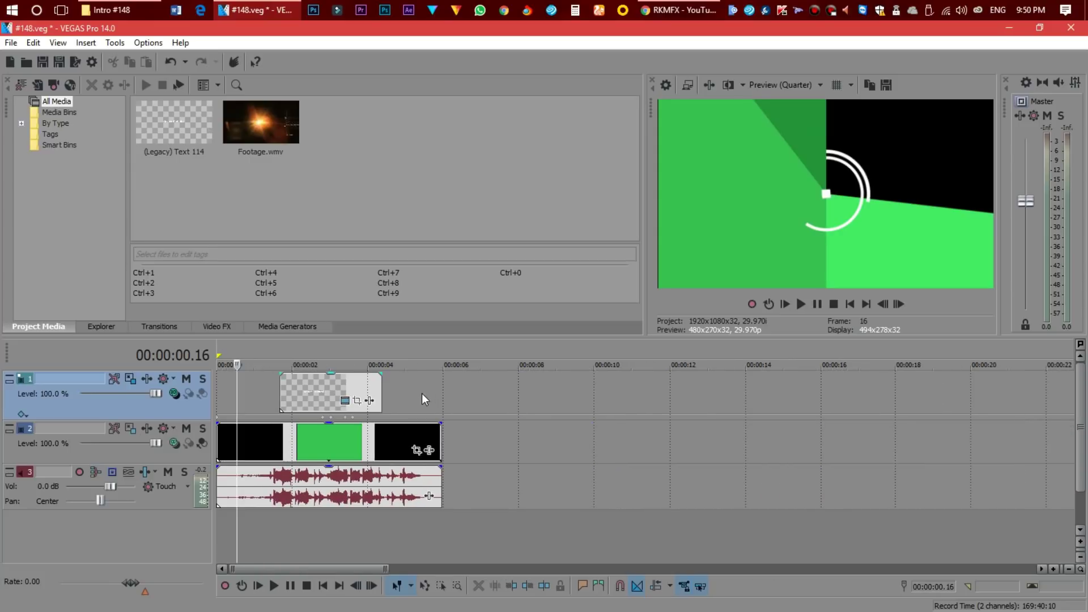
right_click(311, 397)
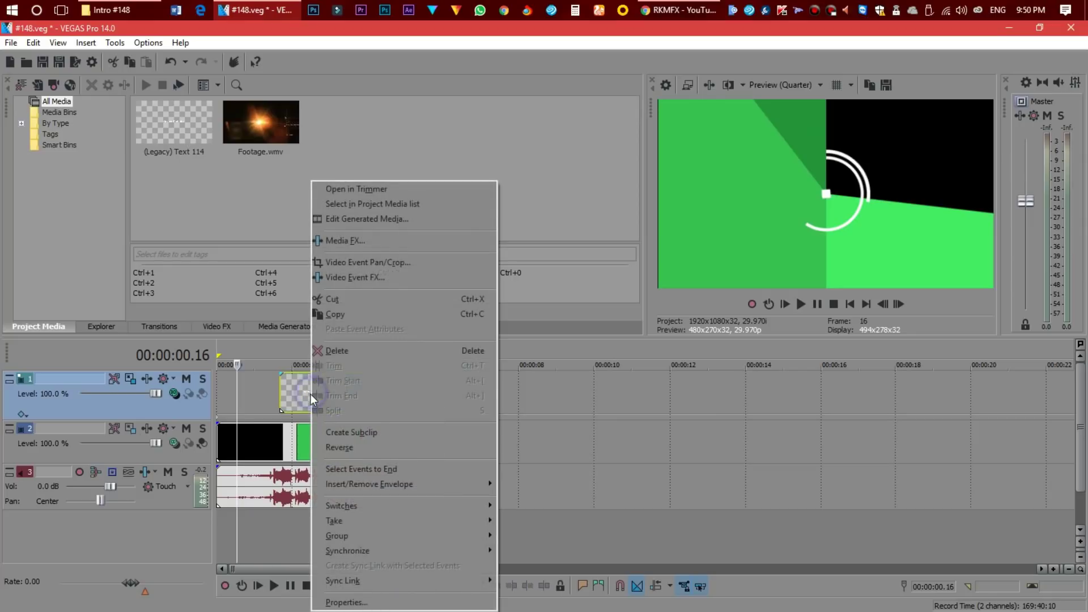
left_click(375, 218)
left_click_drag(561, 274, 357, 299)
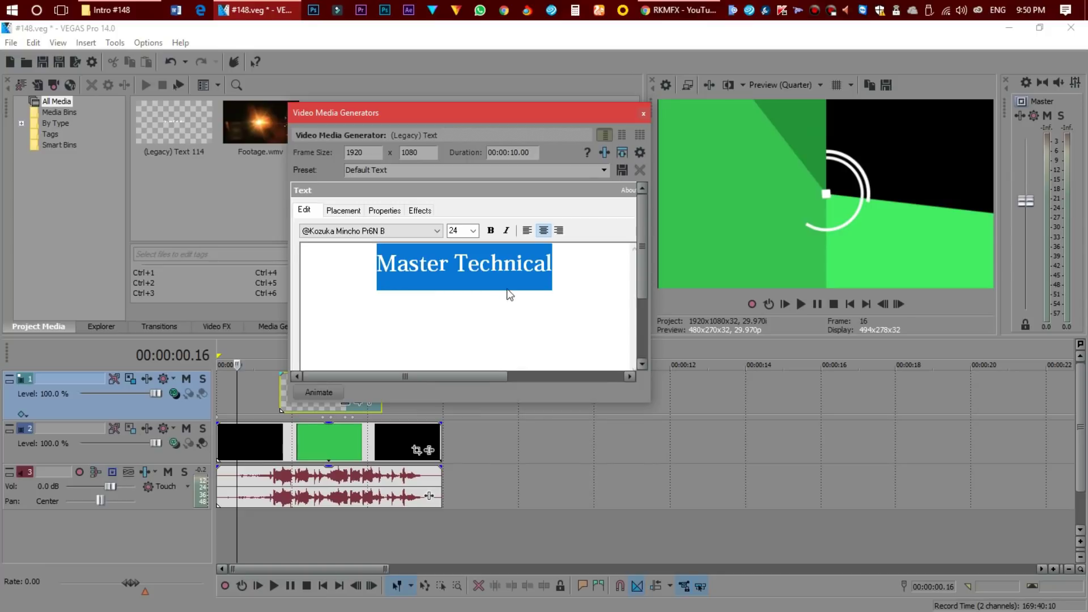
left_click(335, 232)
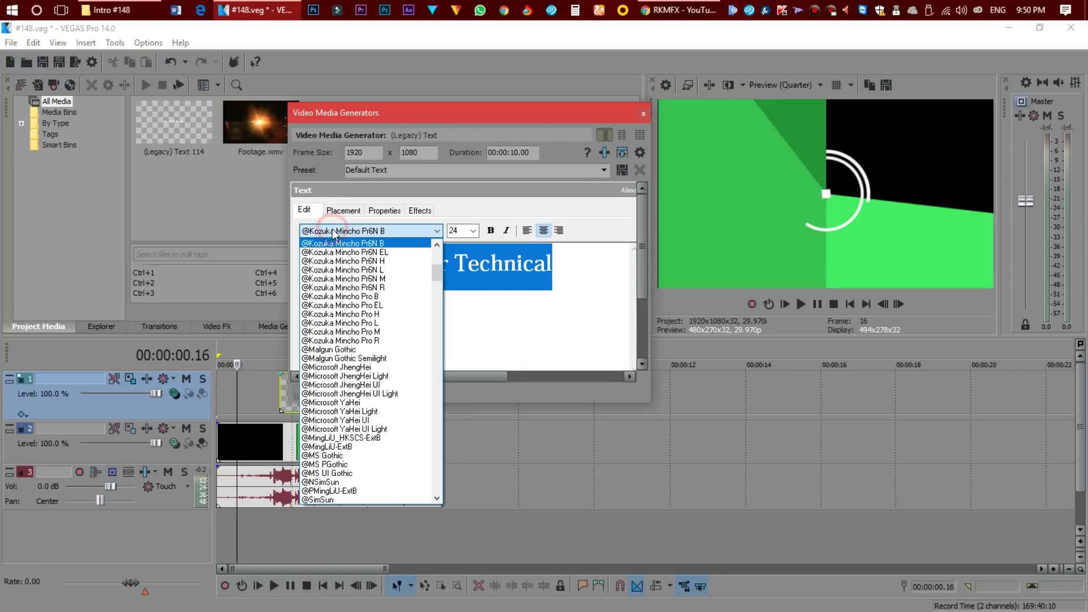
left_click(328, 231)
left_click(643, 115)
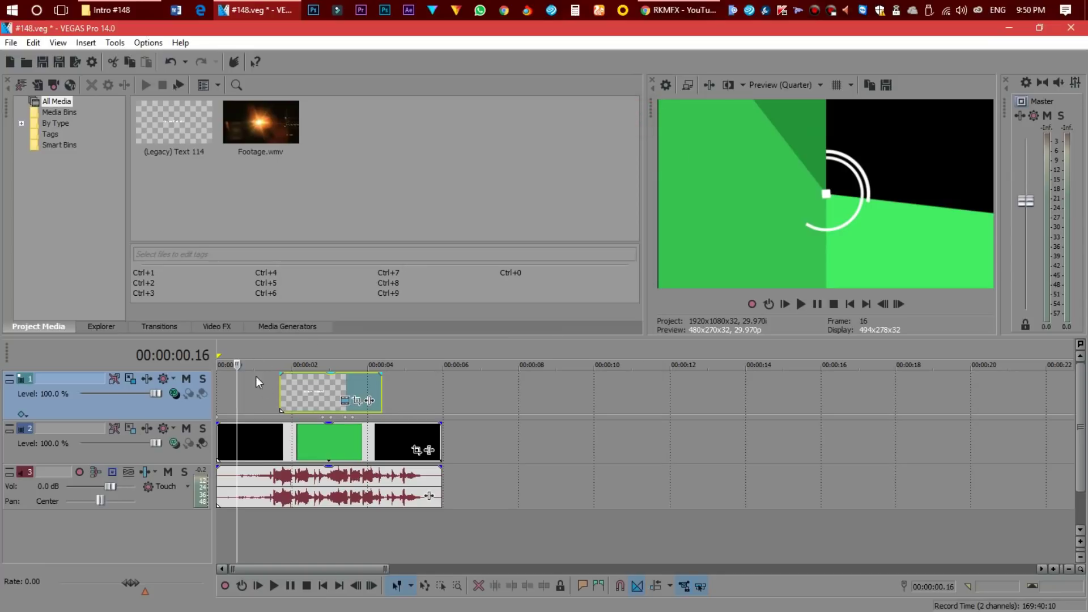
left_click_drag(238, 364, 196, 366)
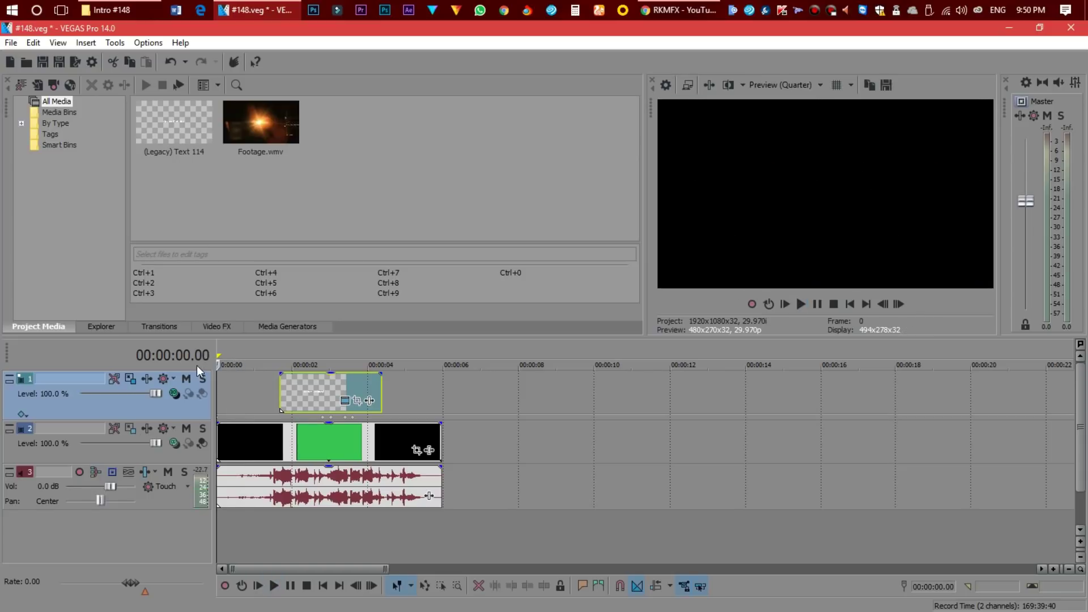
key("space")
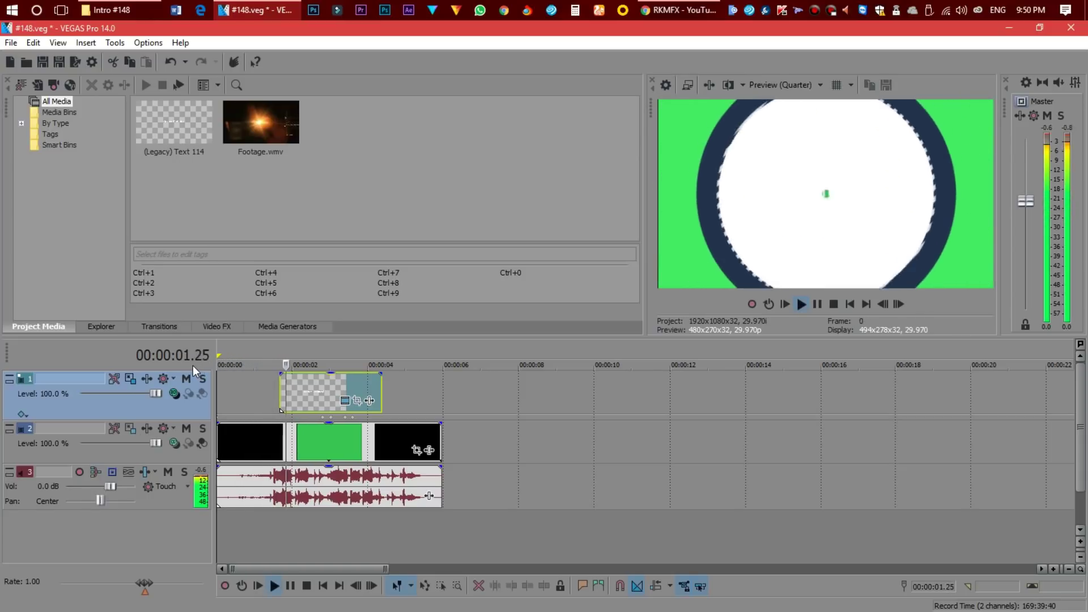